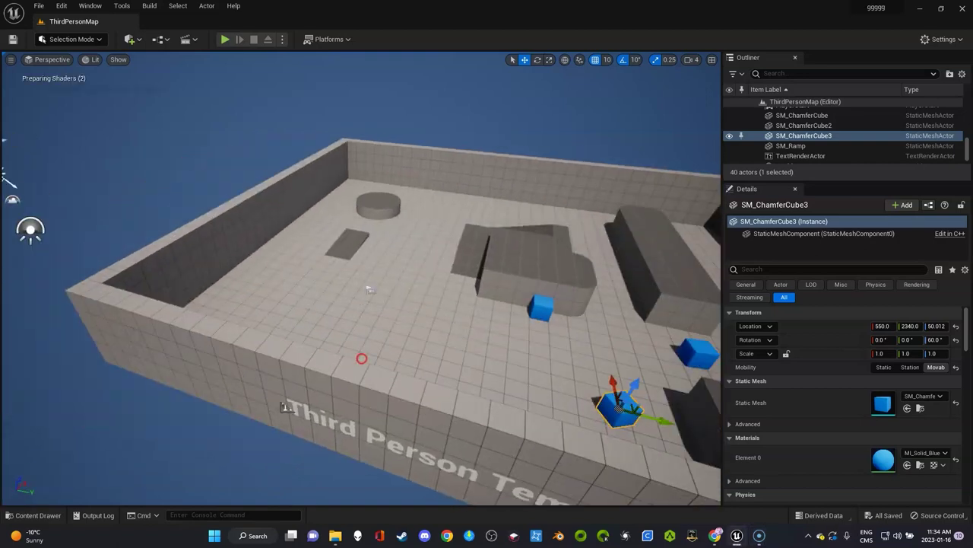
Create a new folder named GREEN in the project's Content folder
{"action": "scroll", "coordinate": [379, 354], "scroll_direction": "up", "scroll_amount": 8}
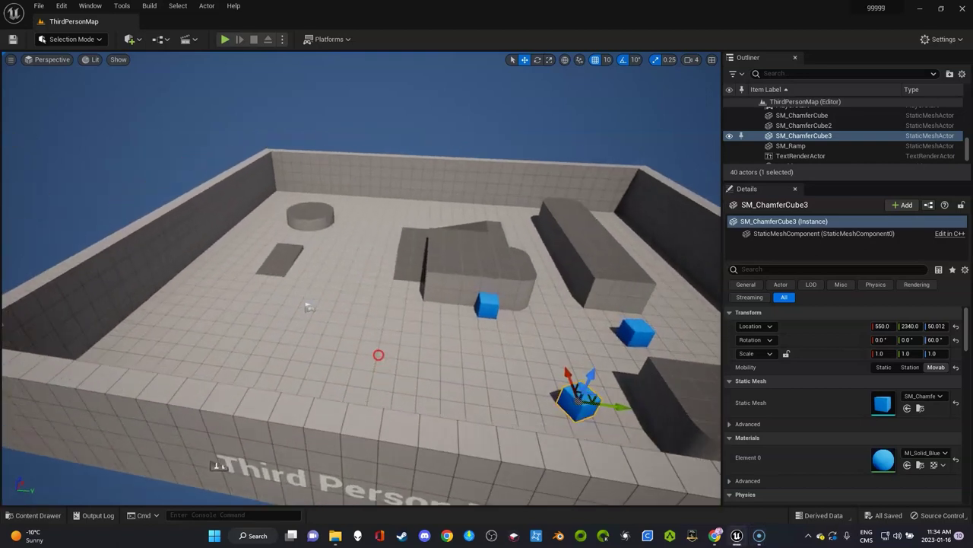
{"action": "scroll", "coordinate": [384, 355], "scroll_direction": "up", "scroll_amount": 3}
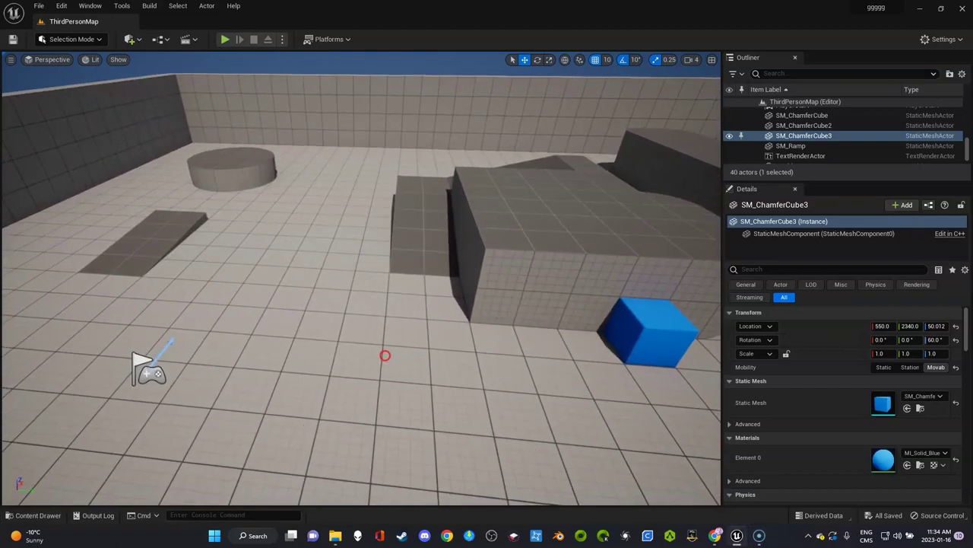
{"action": "mouse_move", "coordinate": [385, 354]}
{"action": "right_mouse_down"}
{"action": "mouse_move", "coordinate": [273, 349]}
{"action": "mouse_move", "coordinate": [284, 349]}
{"action": "right_mouse_up"}
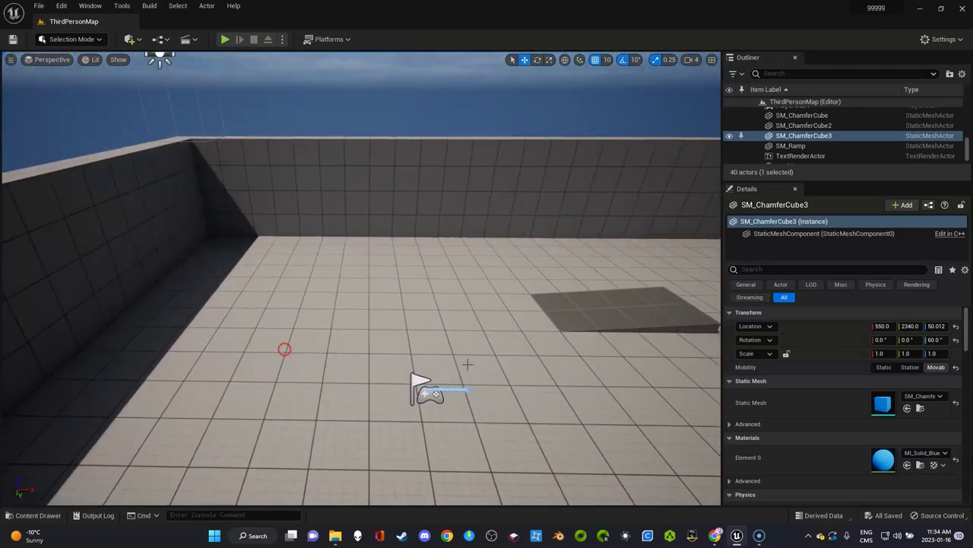
{"action": "key", "text": "ctrl+space"}
{"action": "right_click", "coordinate": [365, 419]}
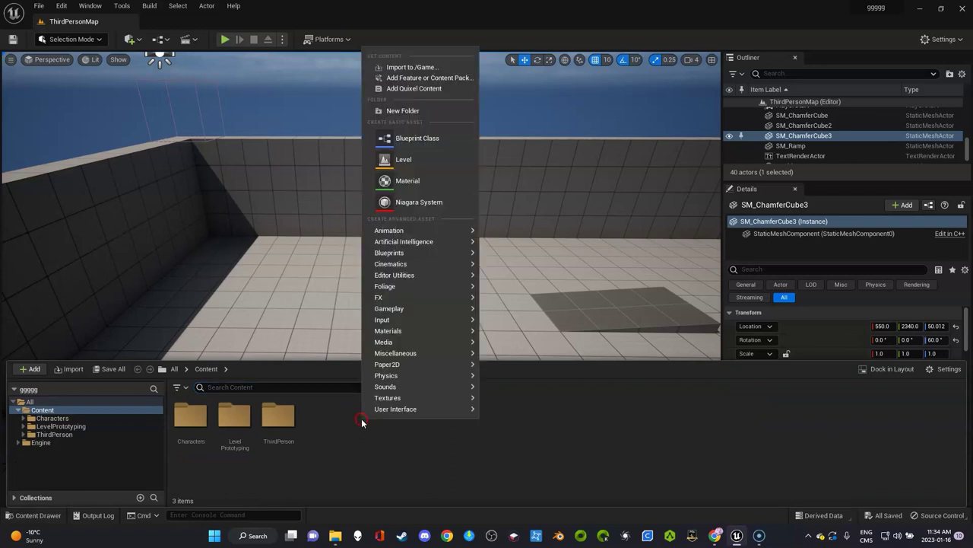
{"action": "left_click", "coordinate": [429, 112]}
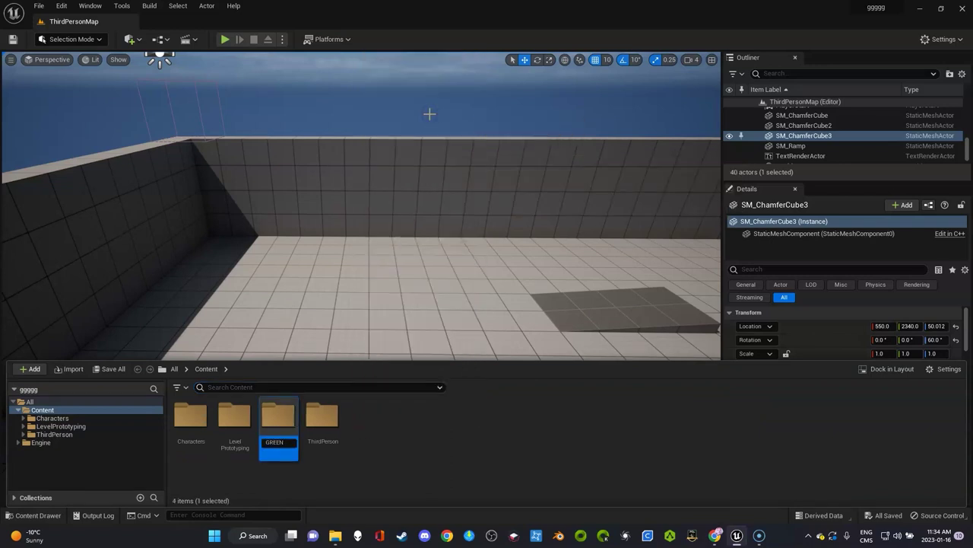
{"action": "key", "text": "Return"}
Set the GREEN folder's color to green
{"action": "right_click", "coordinate": [236, 426]}
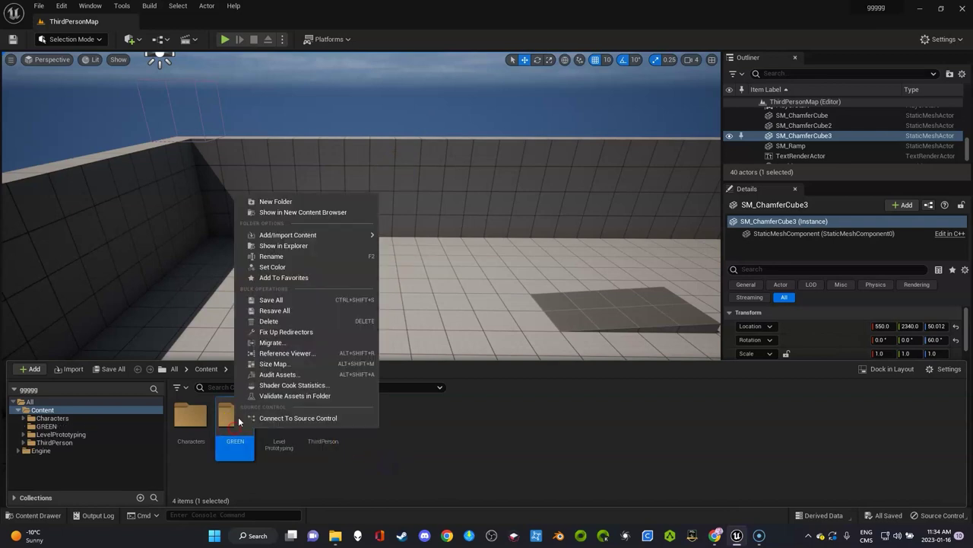
{"action": "left_click", "coordinate": [307, 269]}
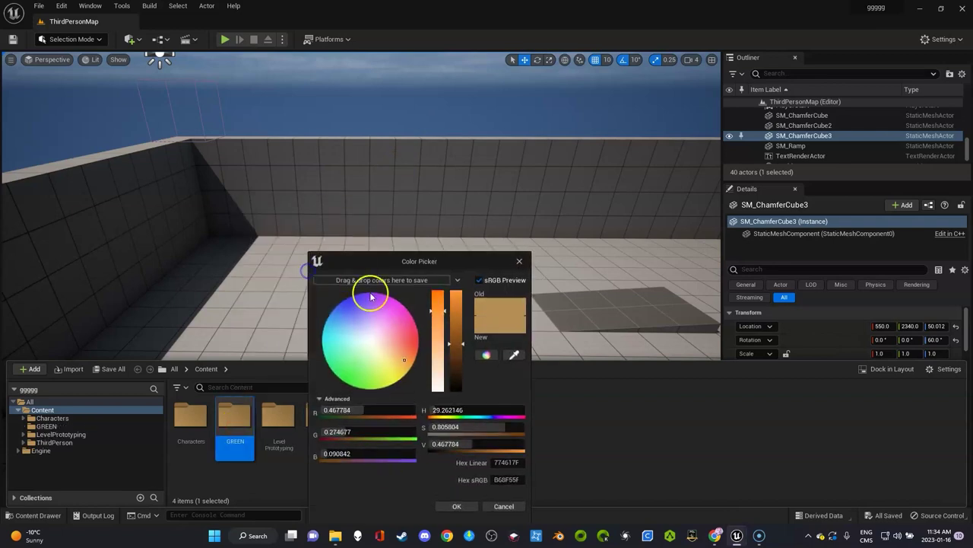
{"action": "left_click", "coordinate": [359, 384]}
{"action": "left_click", "coordinate": [454, 506]}
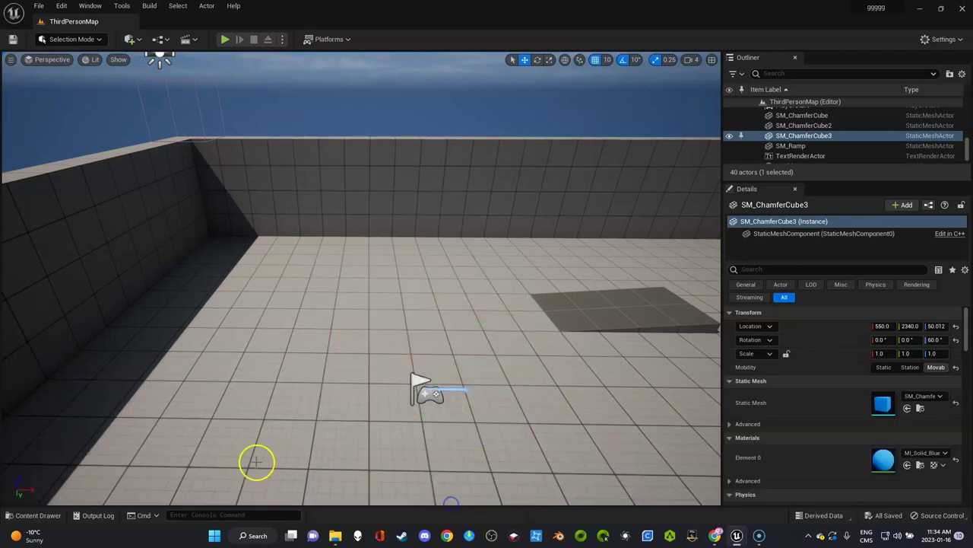
Import the "Make Your Own Keyboard Cat - Green Screen" video from Downloads into the GREEN folder
{"action": "key", "text": "ctrl+space"}
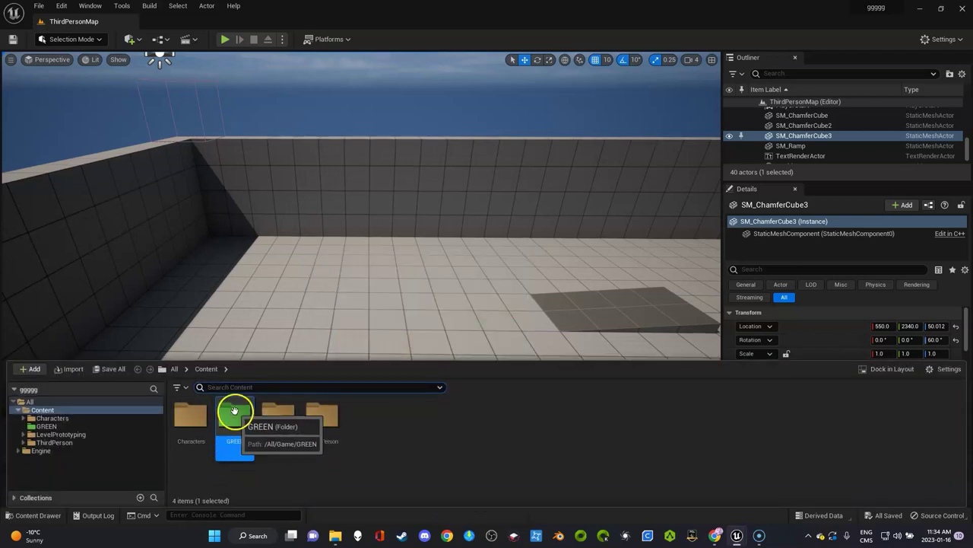
{"action": "double_click", "coordinate": [235, 417]}
{"action": "right_click", "coordinate": [235, 418]}
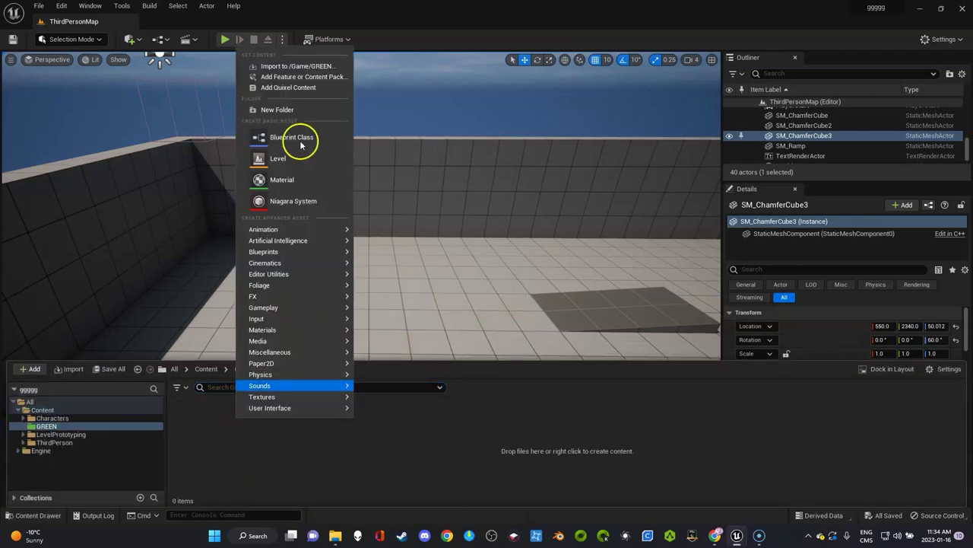
{"action": "left_click", "coordinate": [298, 69]}
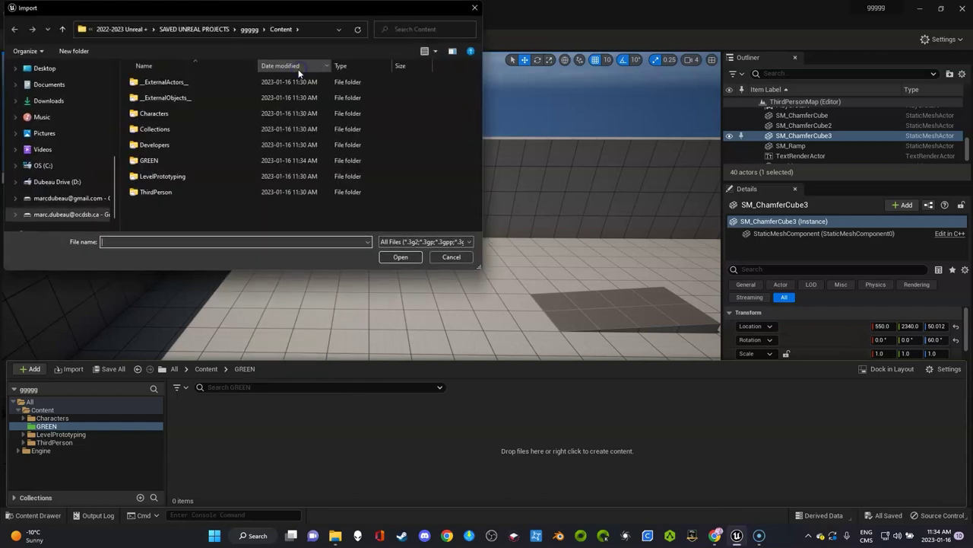
{"action": "left_click", "coordinate": [51, 100]}
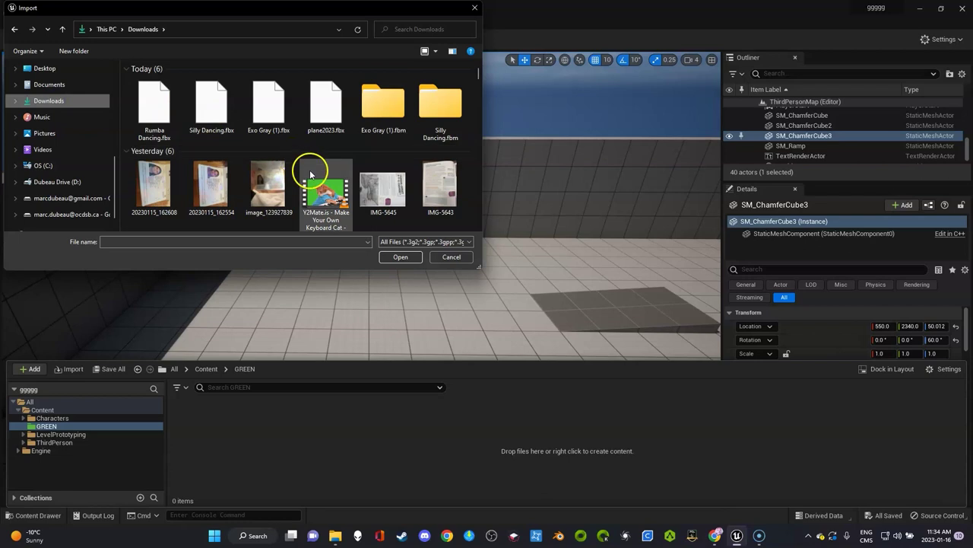
{"action": "double_click", "coordinate": [315, 176]}
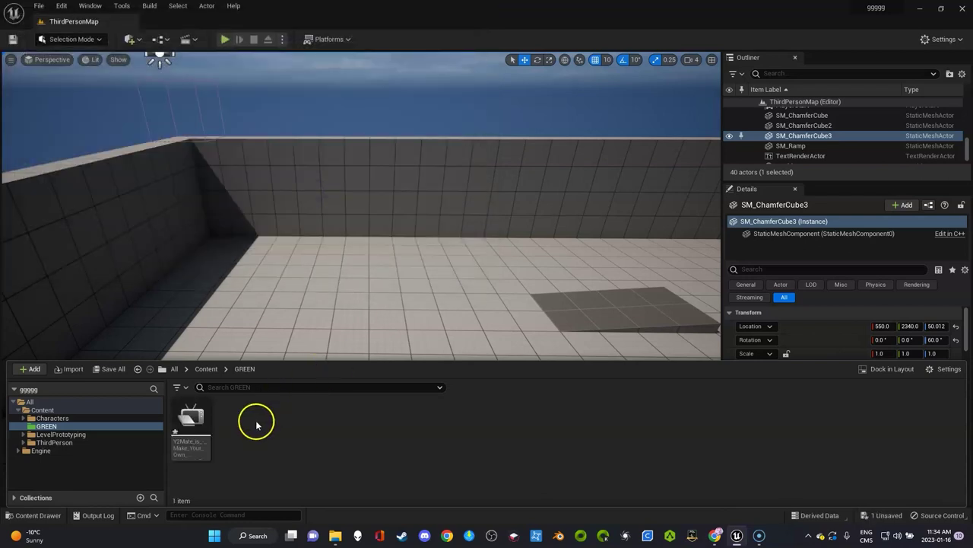
Create a Media Player in the GREEN folder with a linked video output MediaTexture asset
{"action": "right_click", "coordinate": [289, 438]}
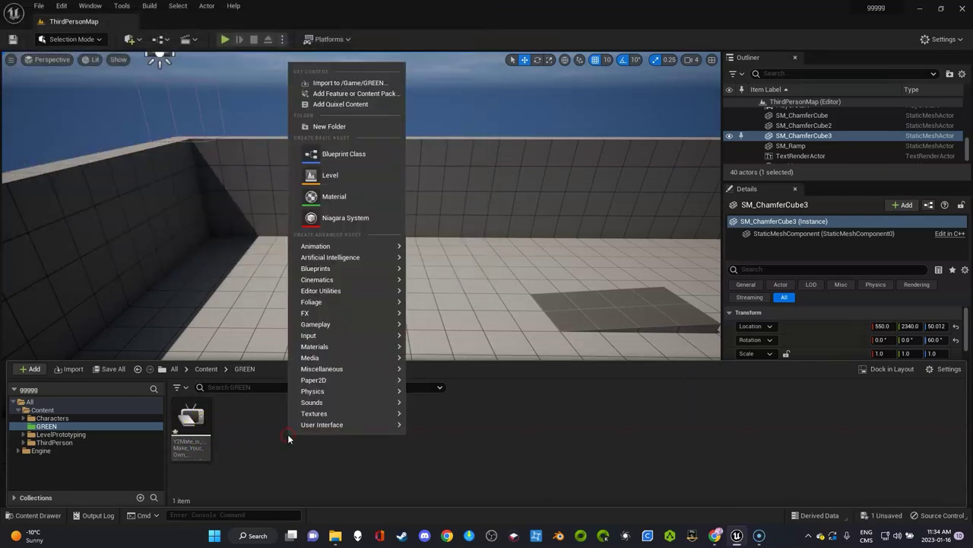
{"action": "mouse_move", "coordinate": [370, 356]}
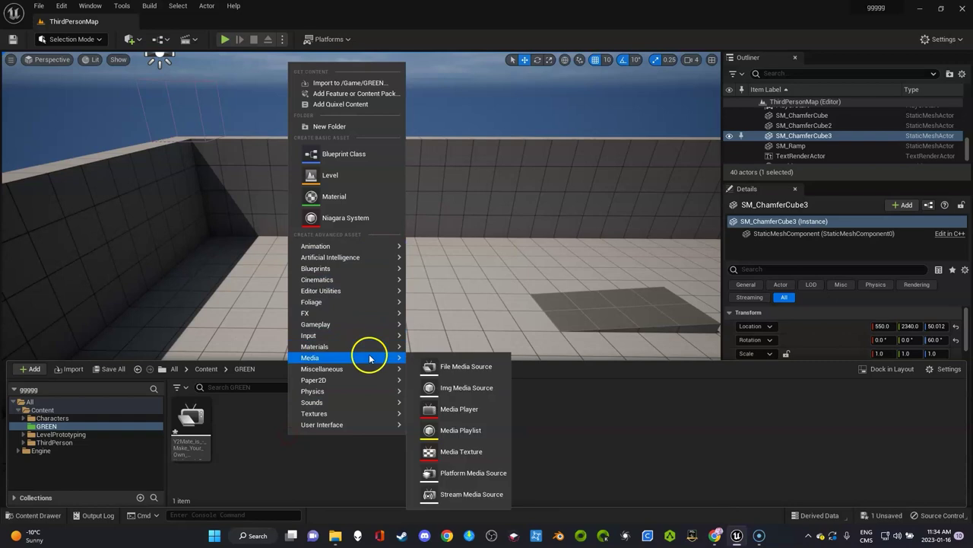
{"action": "left_click", "coordinate": [450, 412]}
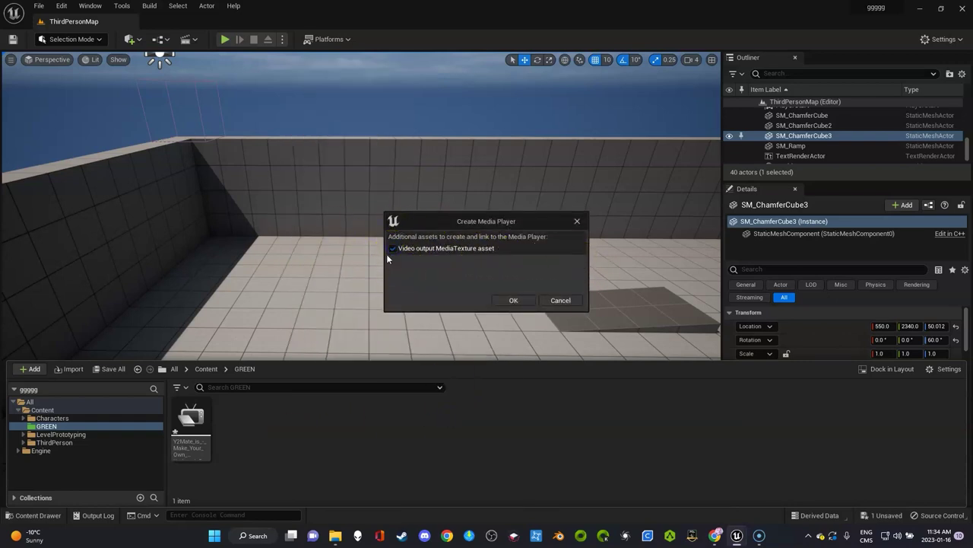
{"action": "left_click", "coordinate": [514, 299]}
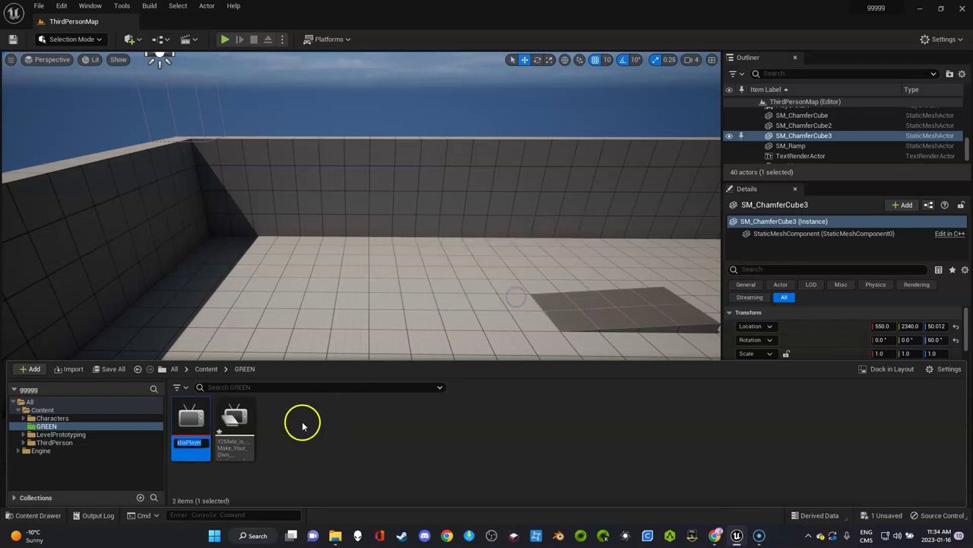
{"action": "key", "text": "Return"}
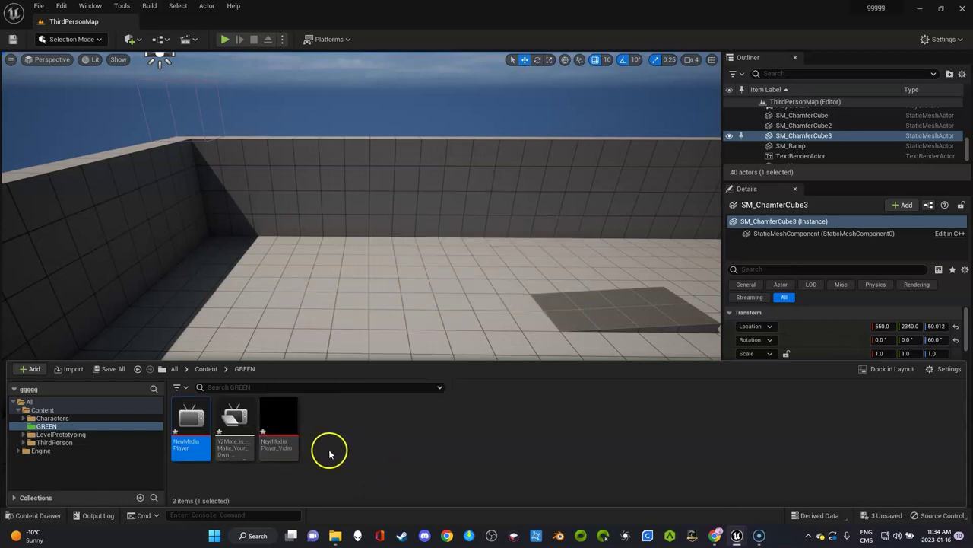
Rename the media player to 1 and its video texture to 1clip
{"action": "left_click", "coordinate": [191, 444]}
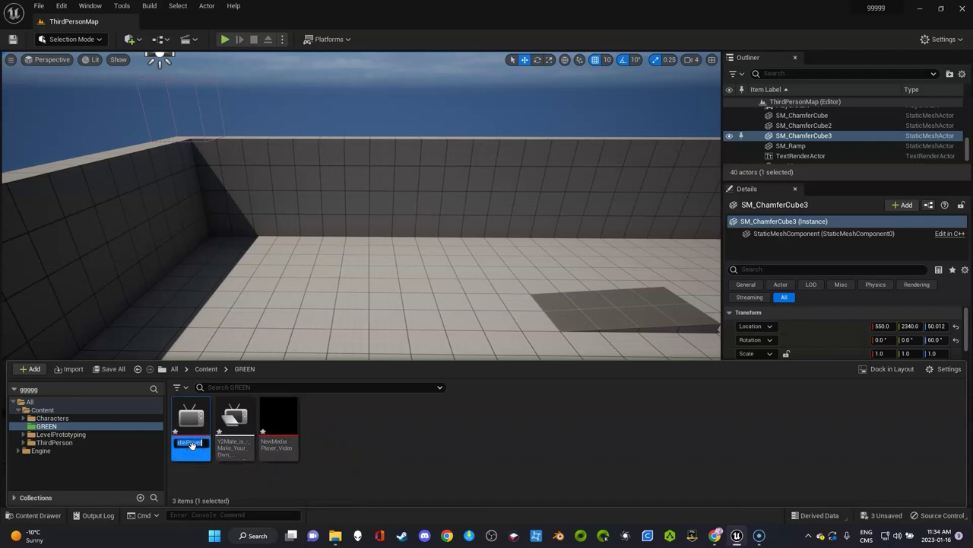
{"action": "type", "text": "1"}
{"action": "key", "text": "Return"}
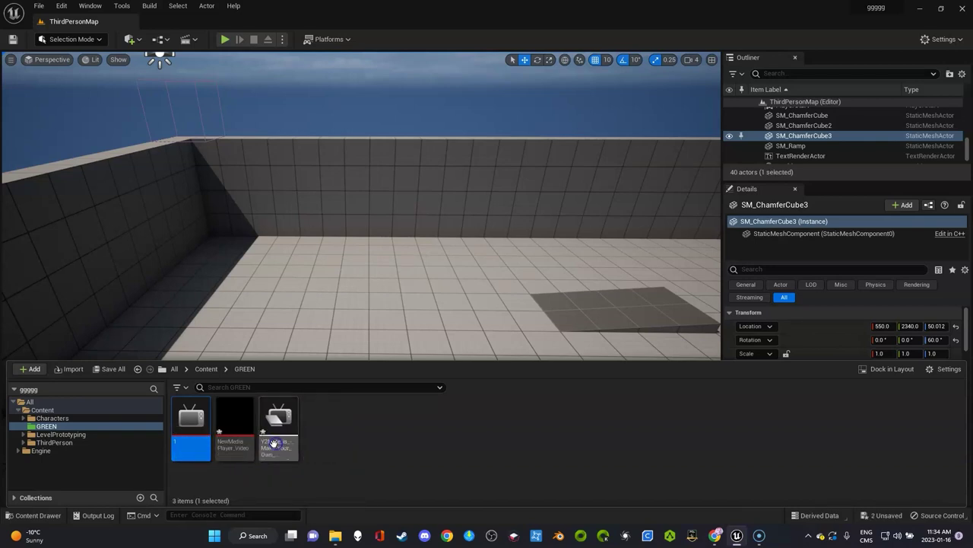
{"action": "right_click", "coordinate": [237, 449]}
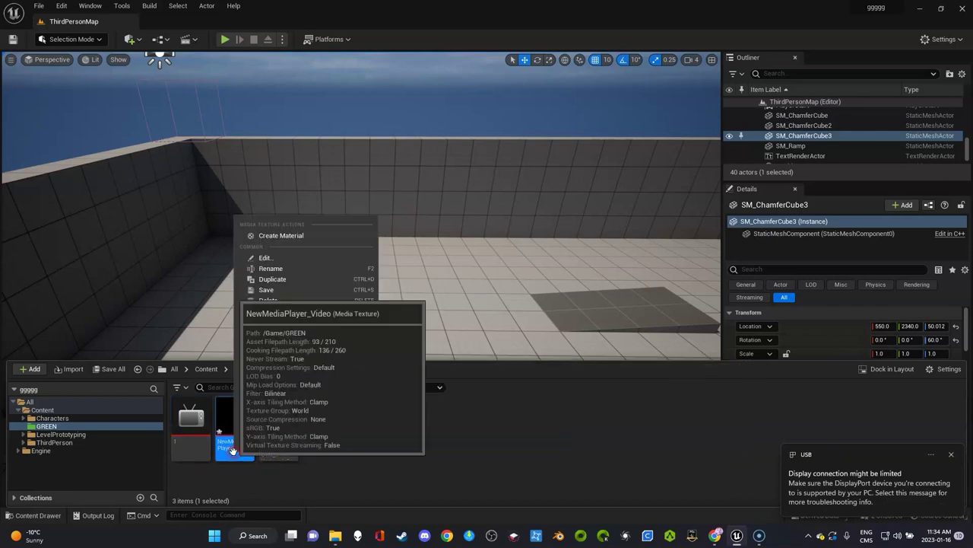
{"action": "left_click", "coordinate": [284, 269]}
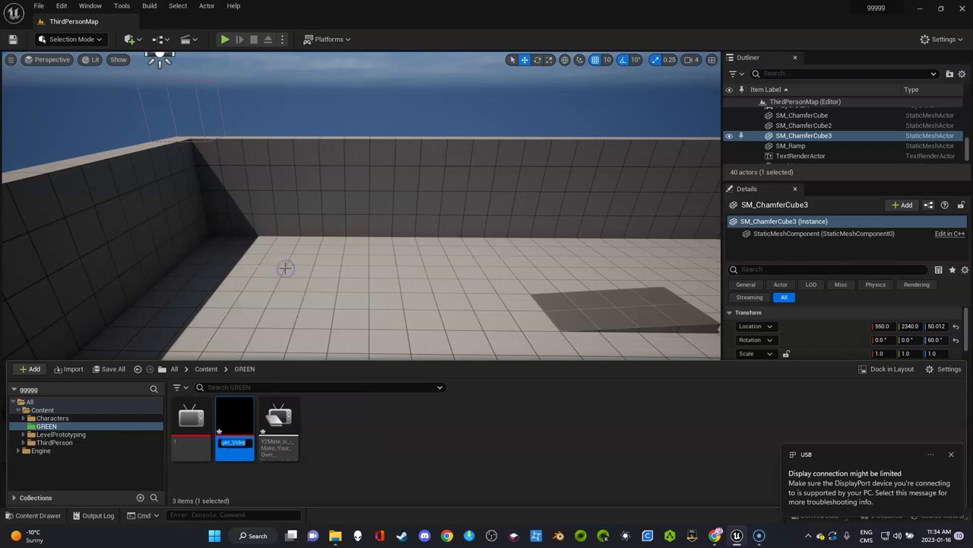
{"action": "type", "text": "1clip"}
{"action": "key", "text": "Return"}
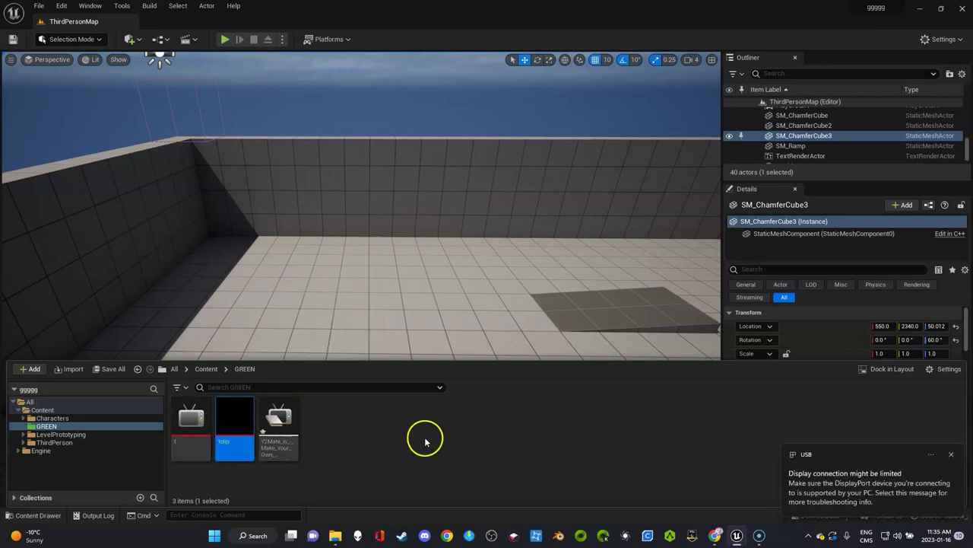
Load the imported keyboard cat media source into media player 1 and close the player editor
{"action": "double_click", "coordinate": [192, 428]}
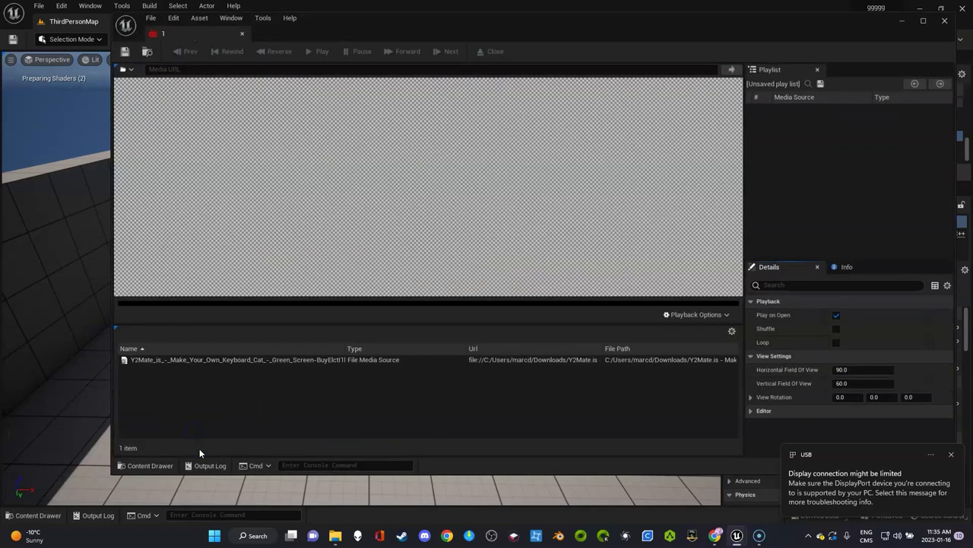
{"action": "double_click", "coordinate": [312, 362]}
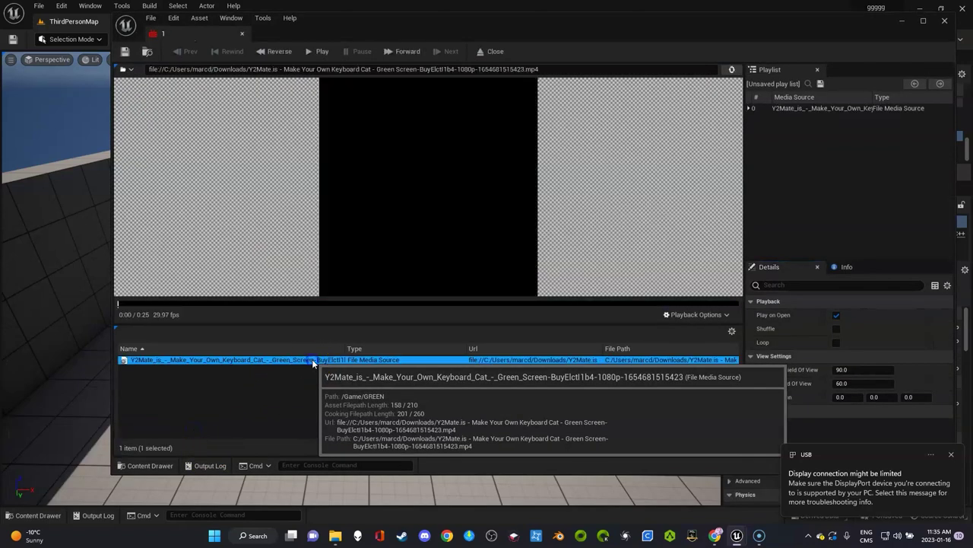
{"action": "left_click", "coordinate": [944, 21]}
{"action": "key", "text": "ctrl+space"}
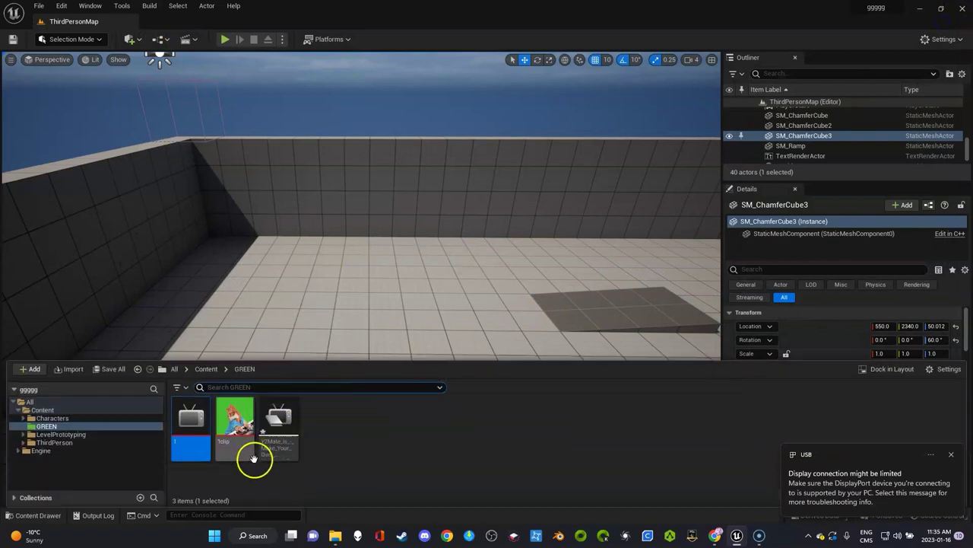
Reopen media player 1, play the keyboard cat source again, and save the player before closing it
{"action": "double_click", "coordinate": [200, 423]}
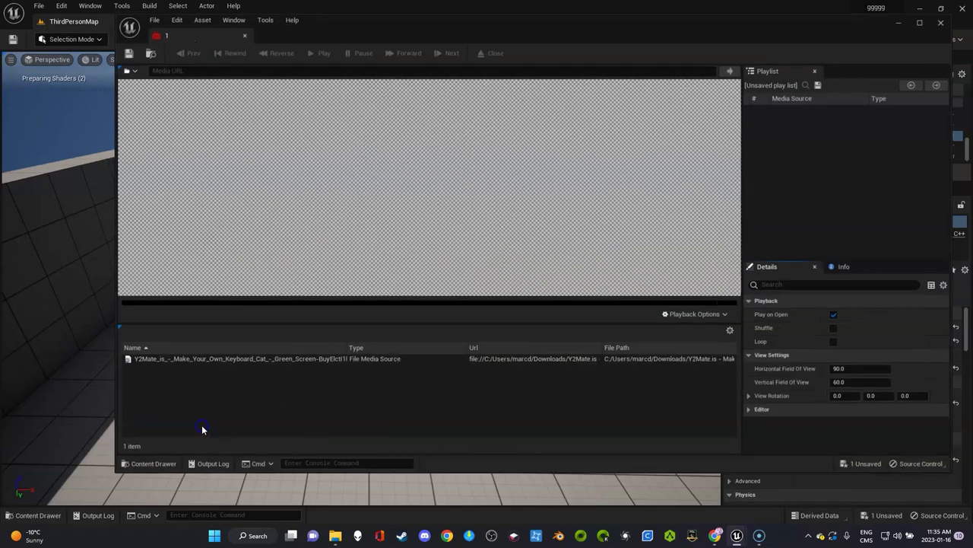
{"action": "double_click", "coordinate": [265, 359]}
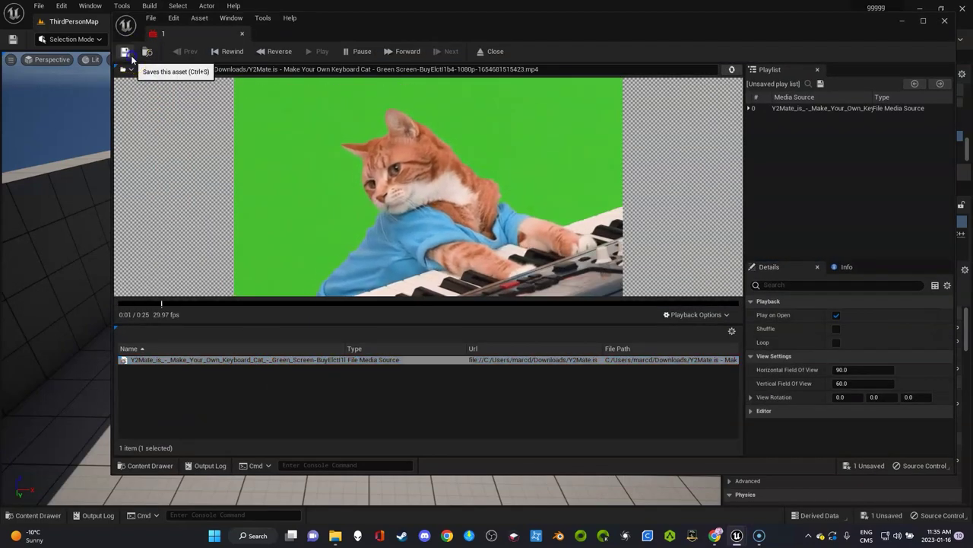
{"action": "left_click", "coordinate": [944, 24]}
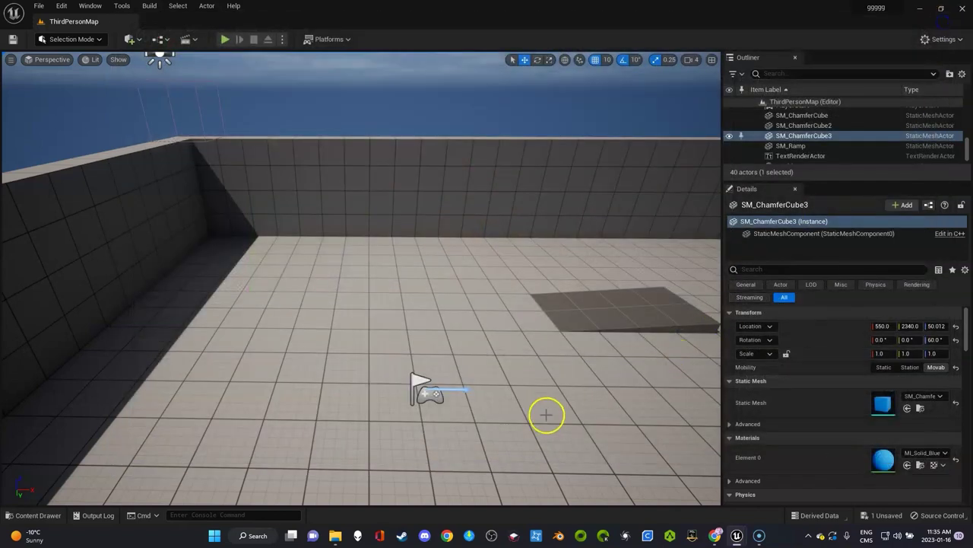
{"action": "key", "text": "ctrl+space"}
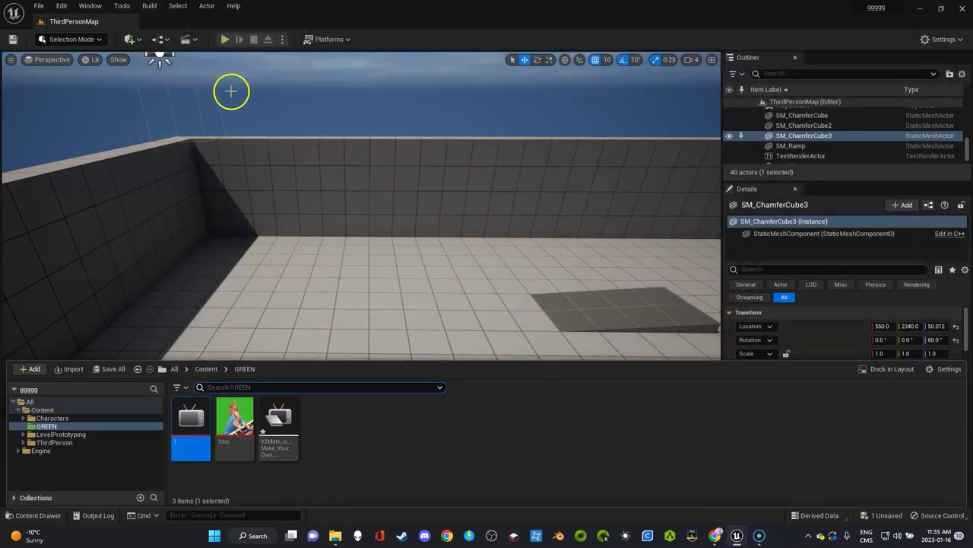
Add a Plane shape to the level and rotate it about 90° around X so it stands upright
{"action": "left_click", "coordinate": [133, 39]}
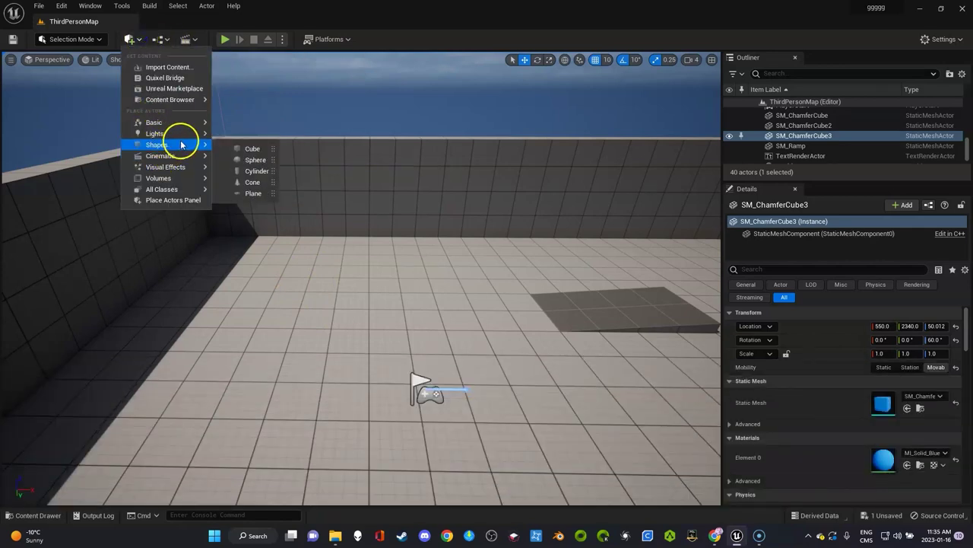
{"action": "left_click", "coordinate": [253, 193]}
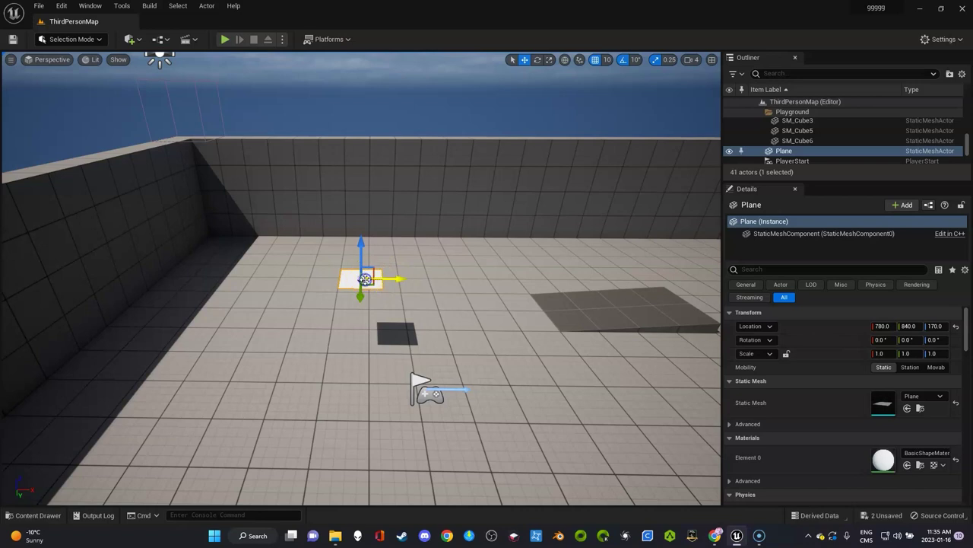
{"action": "key", "text": "e"}
{"action": "left_click_drag", "start_coordinate": [365, 279], "coordinate": [358, 407]}
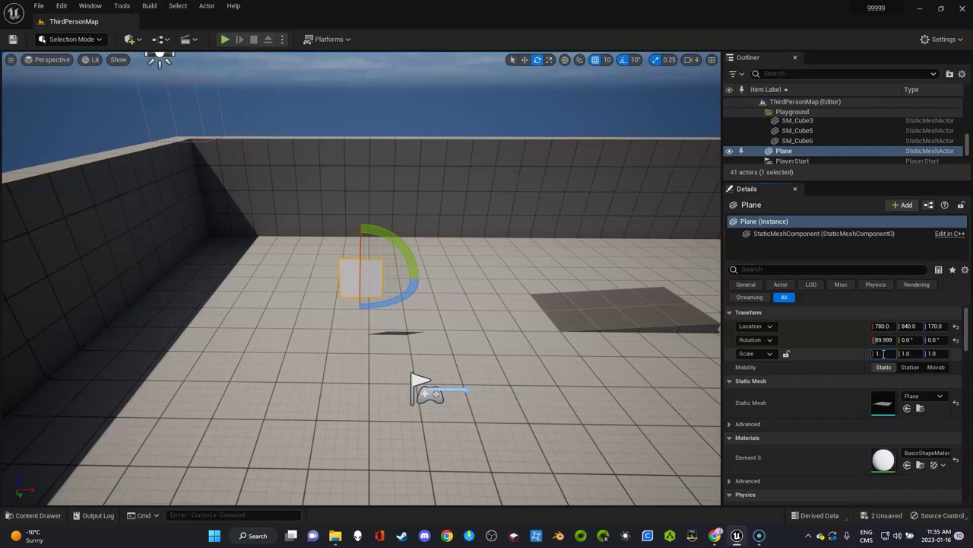
Set the upright plane's X scale to 1.78
{"action": "key", "text": "Return"}
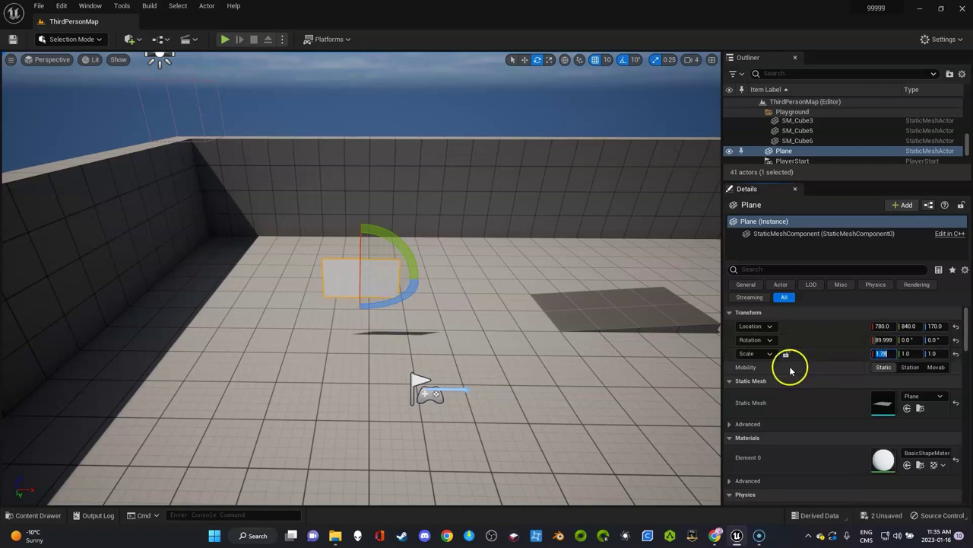
{"action": "scroll", "coordinate": [449, 343], "scroll_direction": "up", "scroll_amount": 3}
{"action": "scroll", "coordinate": [449, 344], "scroll_direction": "up", "scroll_amount": 2}
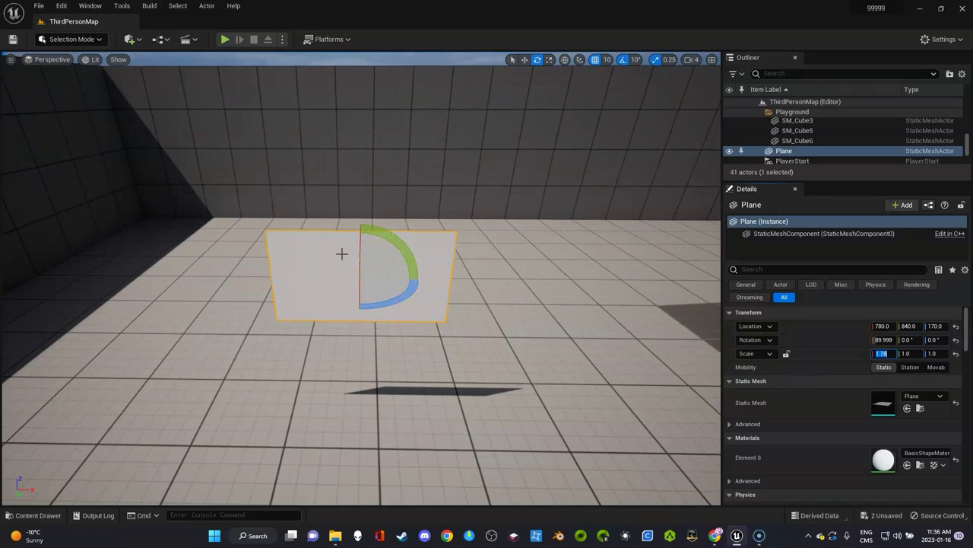
{"action": "left_click", "coordinate": [446, 296]}
{"action": "left_click", "coordinate": [424, 292]}
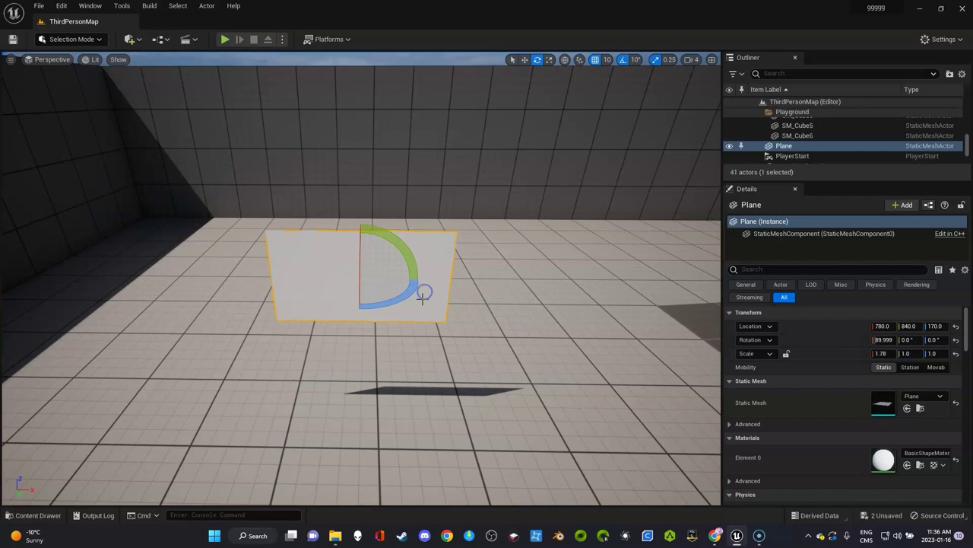
{"action": "key", "text": "r"}
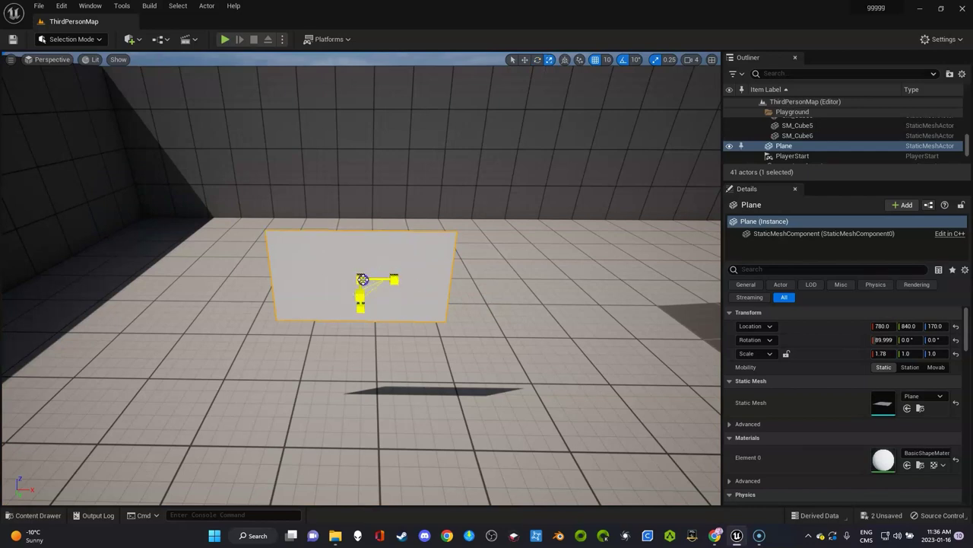
{"action": "left_click_drag", "start_coordinate": [363, 279], "coordinate": [373, 269]}
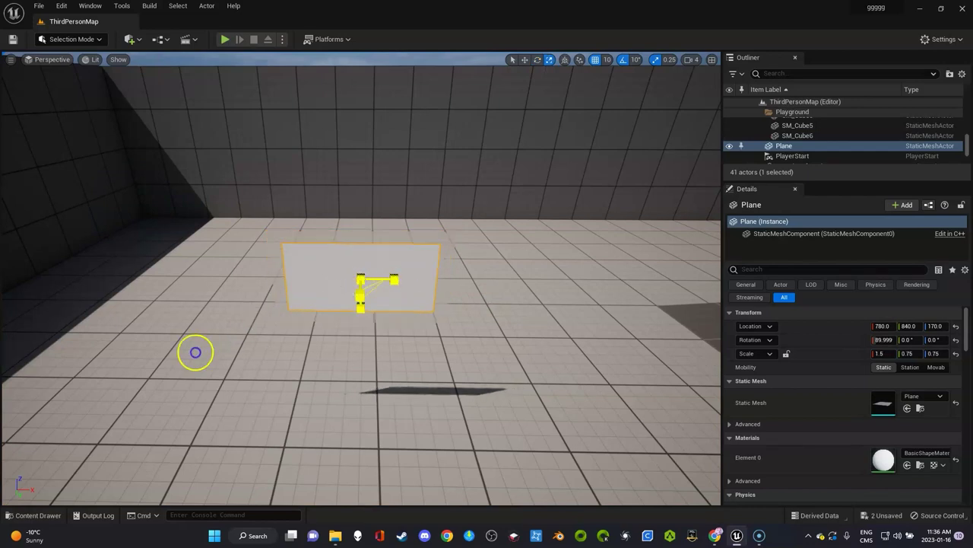
{"action": "left_click_drag", "start_coordinate": [178, 353], "coordinate": [220, 327], "text": "ctrl"}
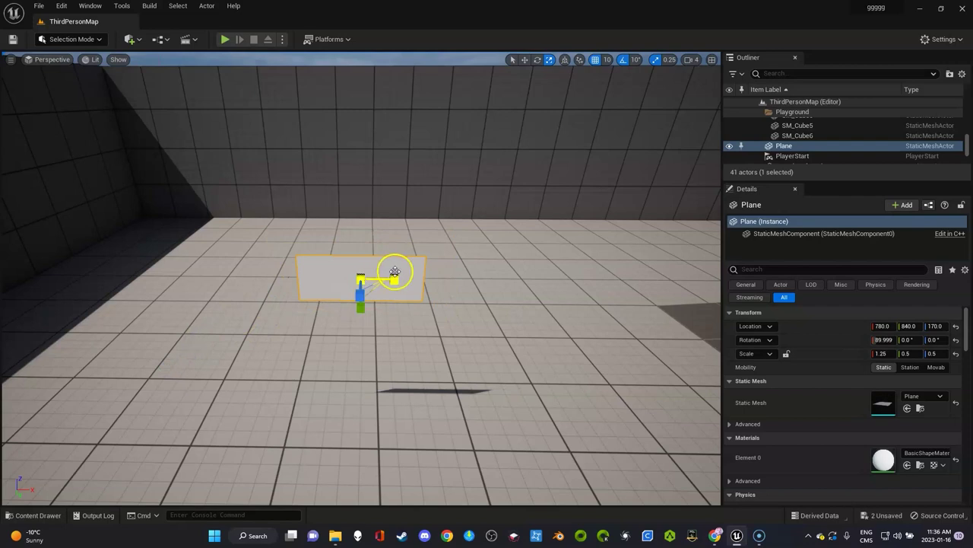
{"action": "key", "text": "ctrl+z"}
{"action": "key", "text": "ctrl+z"}
{"action": "key", "text": "ctrl+z"}
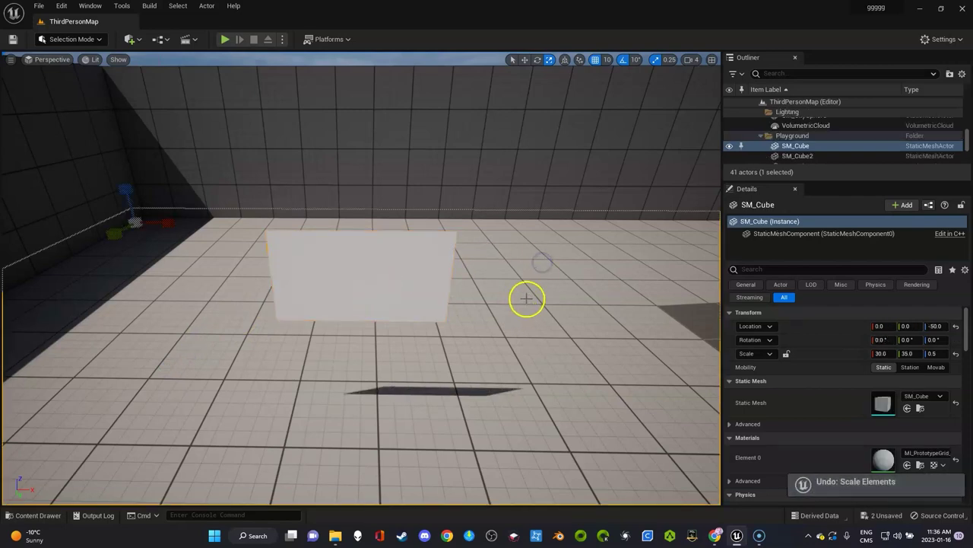
Apply the 1clip media texture to the upright plane and open the generated 1clip_Mat material for editing
{"action": "key", "text": "ctrl+space"}
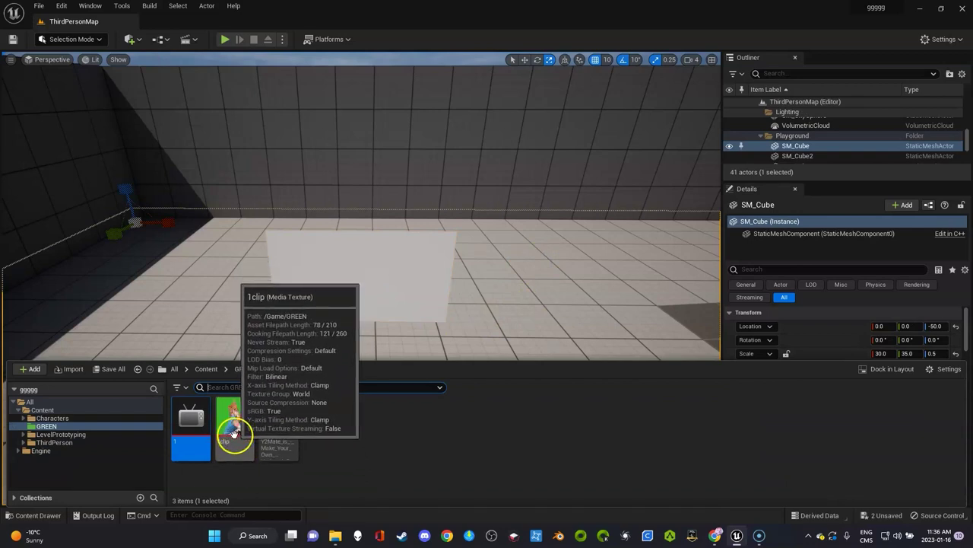
{"action": "left_click_drag", "start_coordinate": [244, 420], "coordinate": [357, 279]}
{"action": "key", "text": "ctrl+space"}
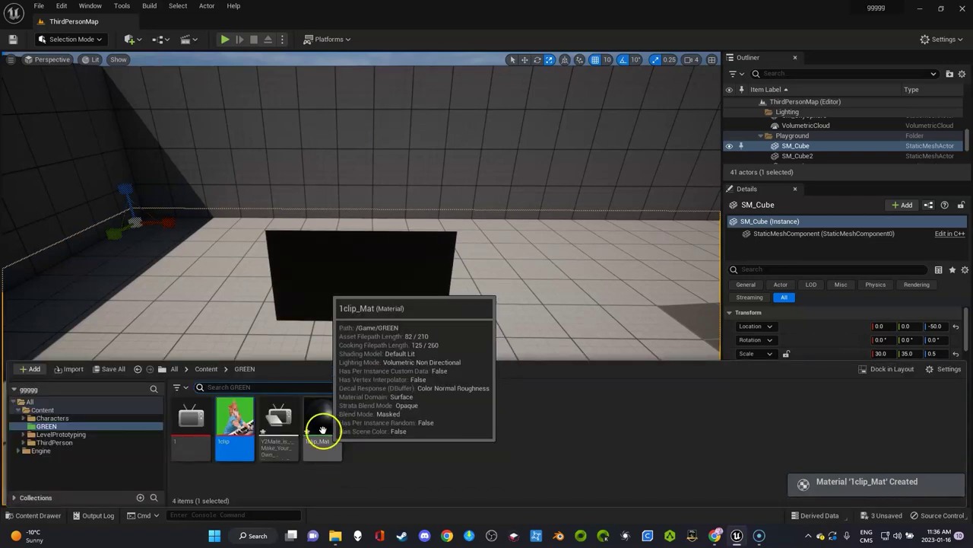
{"action": "left_click", "coordinate": [322, 423]}
{"action": "double_click", "coordinate": [322, 424]}
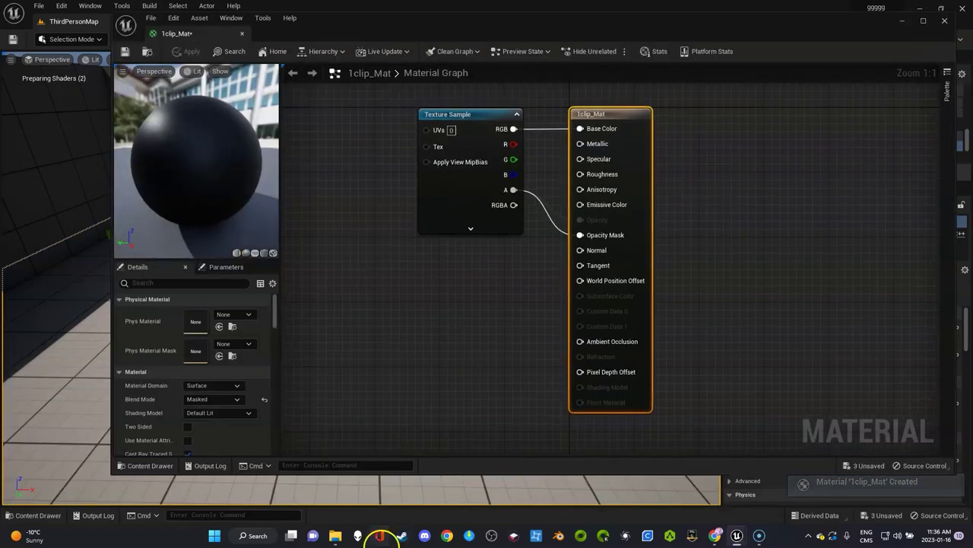
Space the material nodes apart and insert an MF_Chromakeyer between the Texture Sample's RGB and Base Color, using its Emissive Color output
{"action": "left_click_drag", "start_coordinate": [593, 118], "coordinate": [747, 118]}
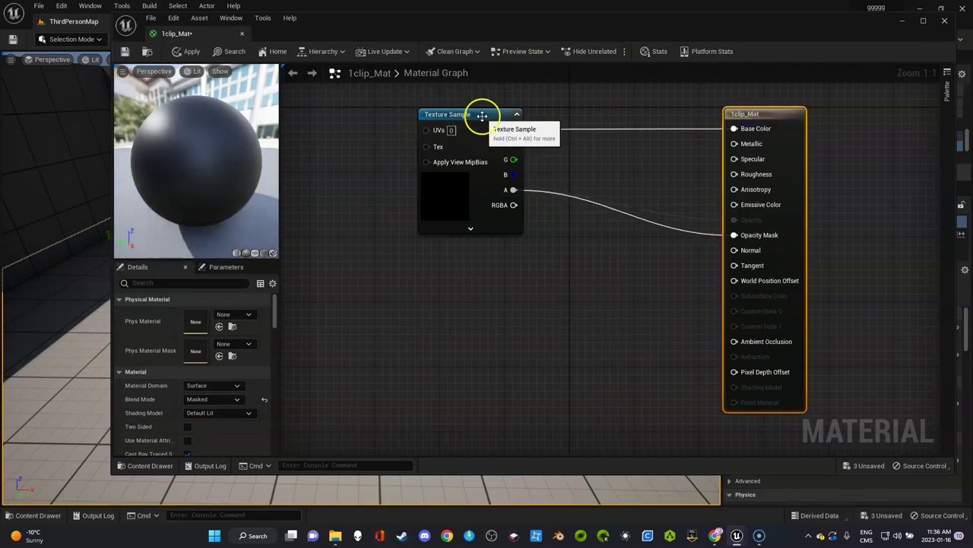
{"action": "left_click_drag", "start_coordinate": [482, 116], "coordinate": [376, 116]}
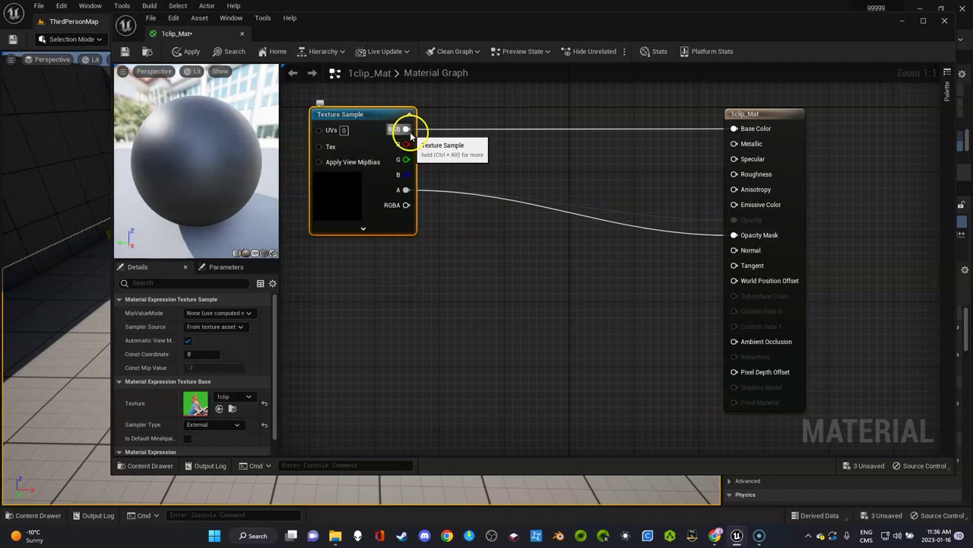
{"action": "left_click_drag", "start_coordinate": [407, 130], "coordinate": [488, 138]}
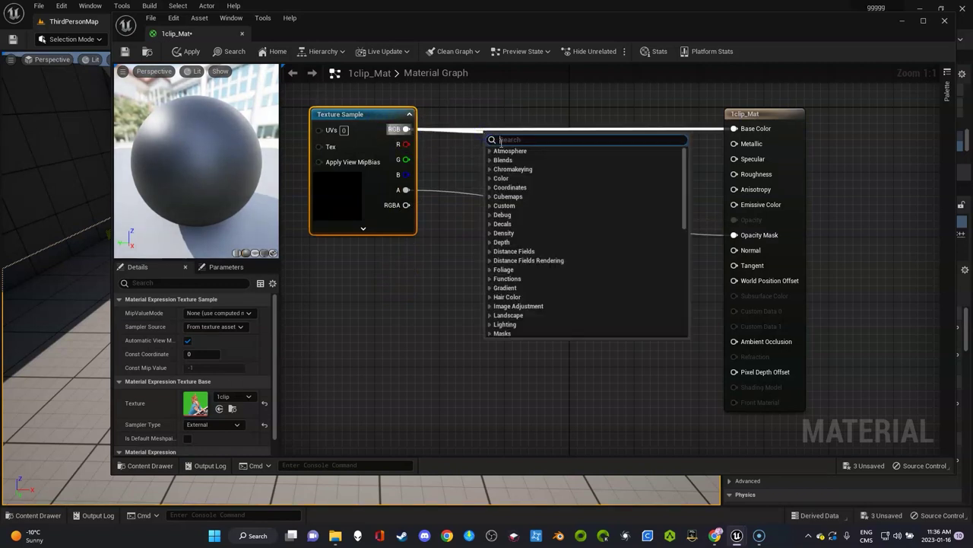
{"action": "type", "text": "mf chr"}
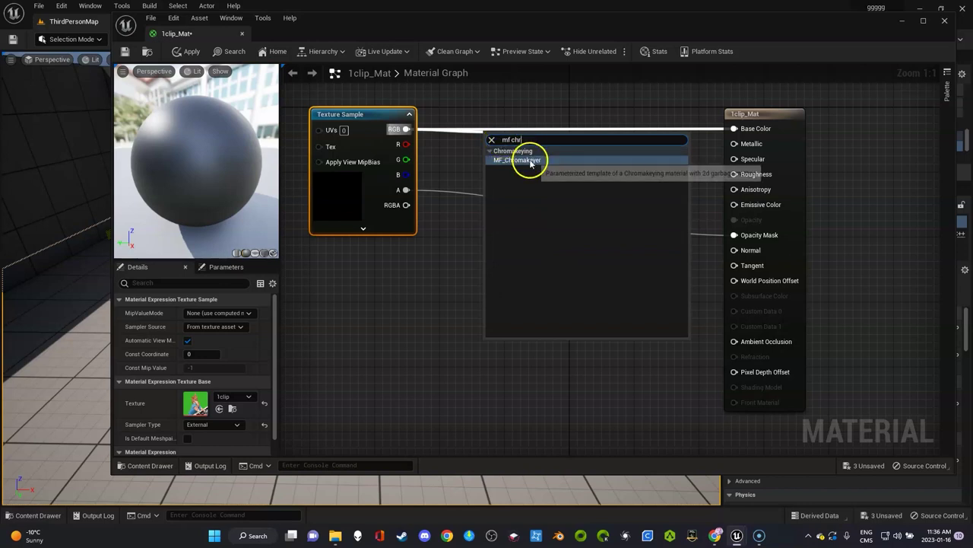
{"action": "left_click", "coordinate": [524, 160]}
{"action": "left_click_drag", "start_coordinate": [593, 152], "coordinate": [735, 129]}
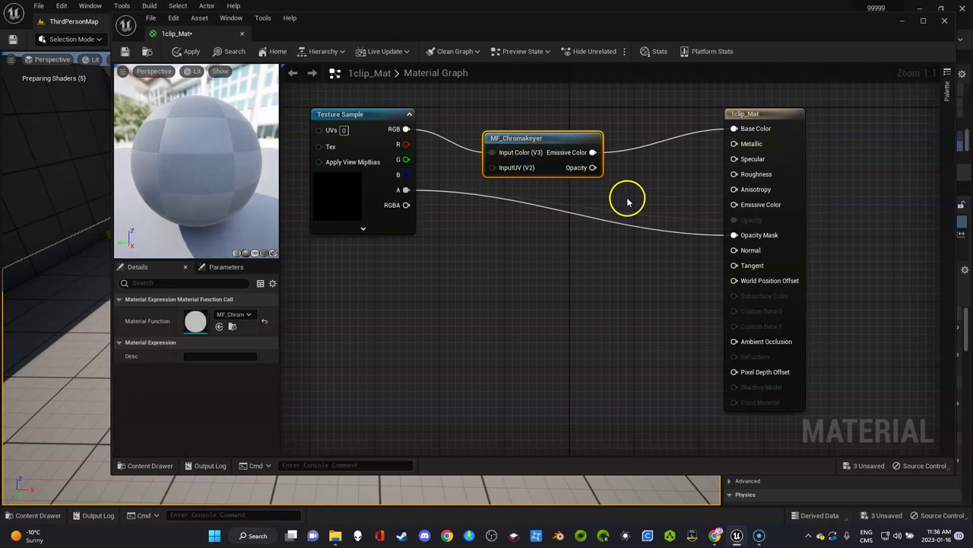
Replace the Texture Sample's alpha link to Opacity Mask with MF_Chromakeyer's Opacity output and save the material
{"action": "mouse_move", "coordinate": [406, 190]}
{"action": "left_mouse_down"}
{"action": "mouse_move", "coordinate": [493, 210]}
{"action": "mouse_move", "coordinate": [466, 208]}
{"action": "mouse_move", "coordinate": [429, 196]}
{"action": "mouse_move", "coordinate": [587, 207]}
{"action": "mouse_move", "coordinate": [608, 178]}
{"action": "mouse_move", "coordinate": [601, 190]}
{"action": "mouse_move", "coordinate": [406, 191]}
{"action": "left_mouse_up"}
{"action": "left_click", "coordinate": [421, 193]}
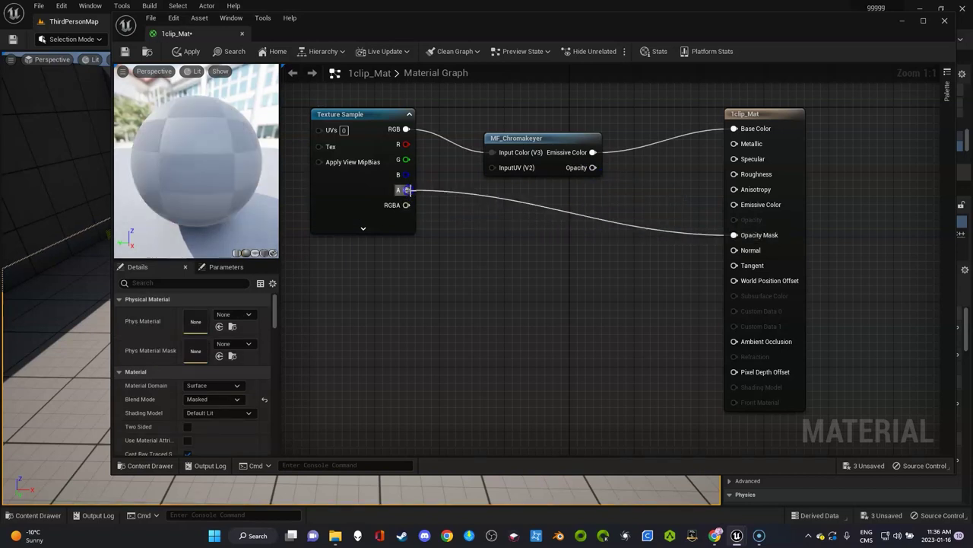
{"action": "left_click", "coordinate": [428, 194], "text": "alt"}
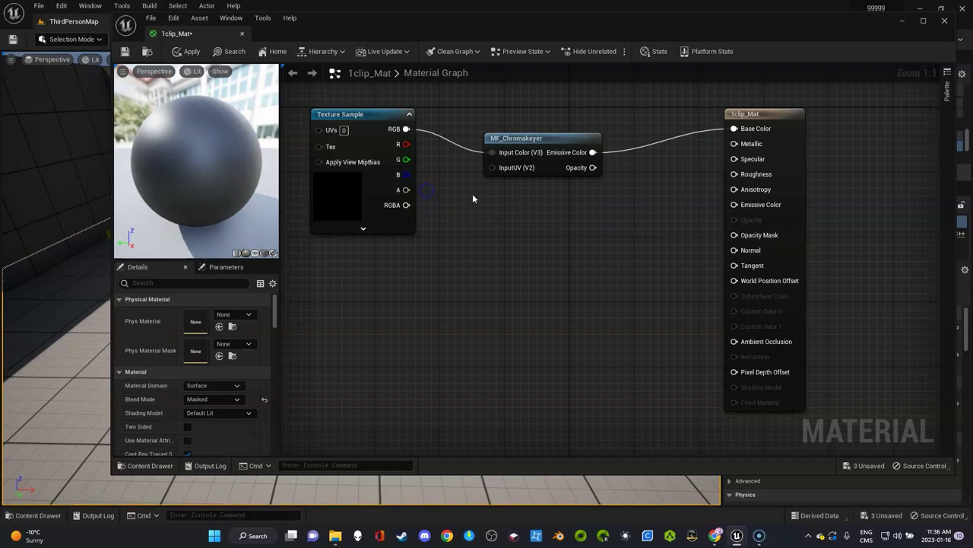
{"action": "left_click_drag", "start_coordinate": [592, 168], "coordinate": [733, 235]}
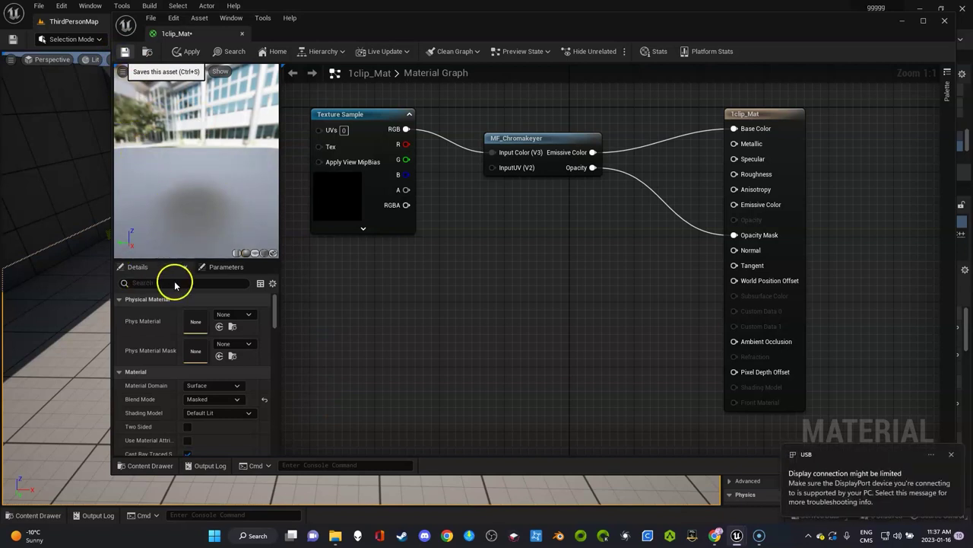
{"action": "key", "text": "ctrl+s"}
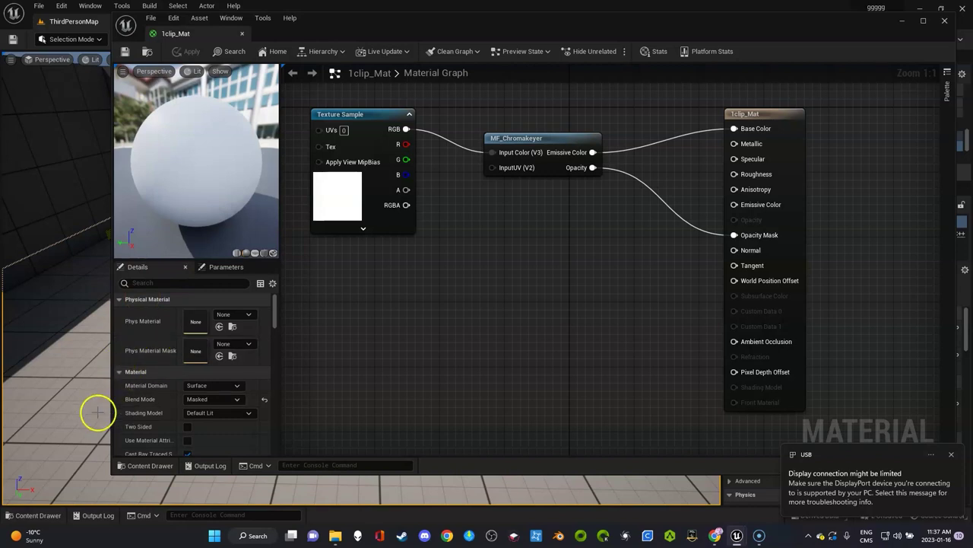
Dock the 1clip_Mat editor beside the ThirdPersonMap tab in the main window and return to the level
{"action": "key", "text": "ctrl+space"}
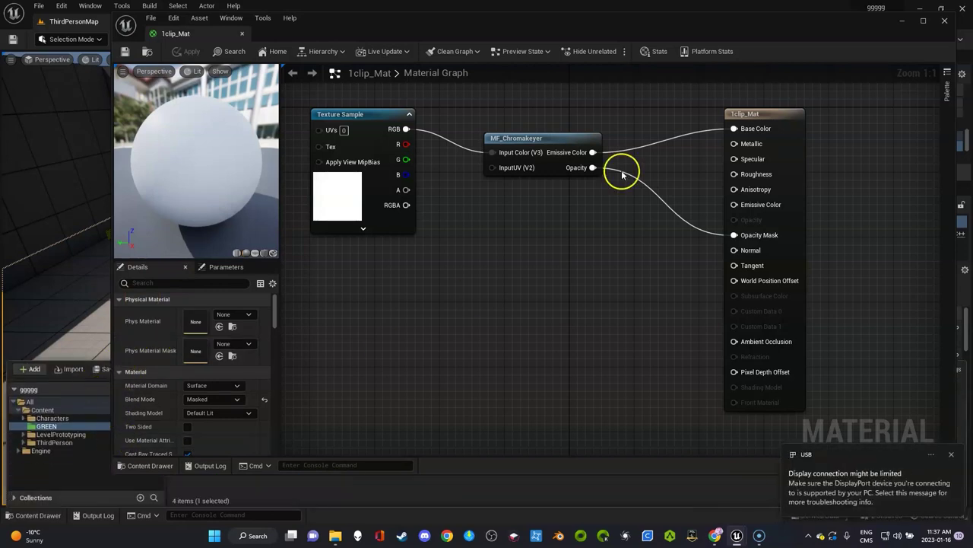
{"action": "left_click_drag", "start_coordinate": [171, 35], "coordinate": [90, 23]}
{"action": "left_click", "coordinate": [90, 23]}
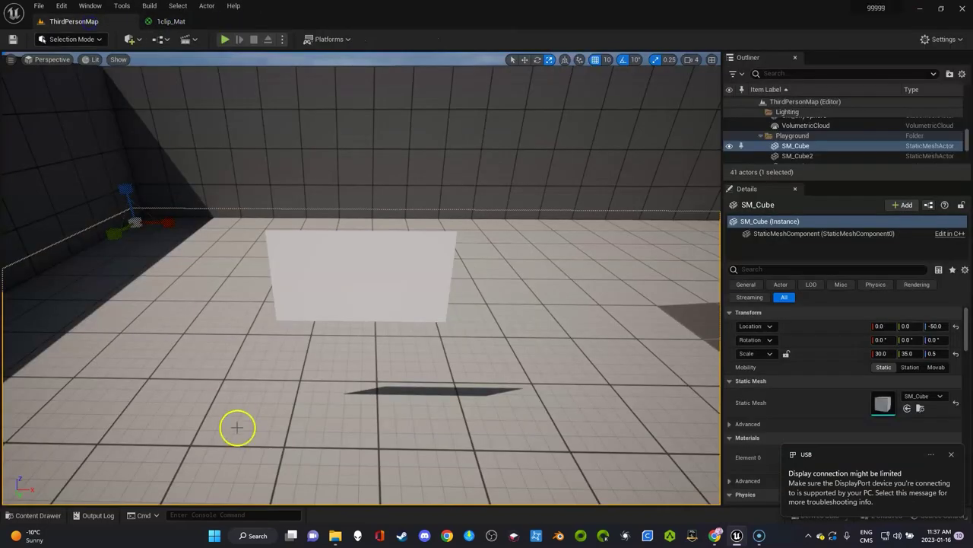
Open media player 1, play the keyboard cat source, pause it on a cat frame, and return to the level
{"action": "key", "text": "ctrl+space"}
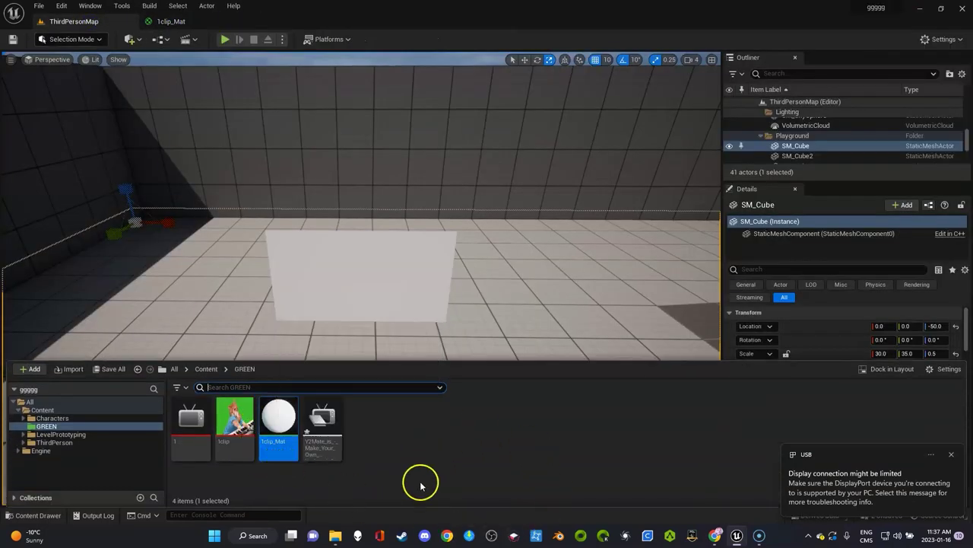
{"action": "double_click", "coordinate": [193, 423]}
{"action": "left_click", "coordinate": [247, 389]}
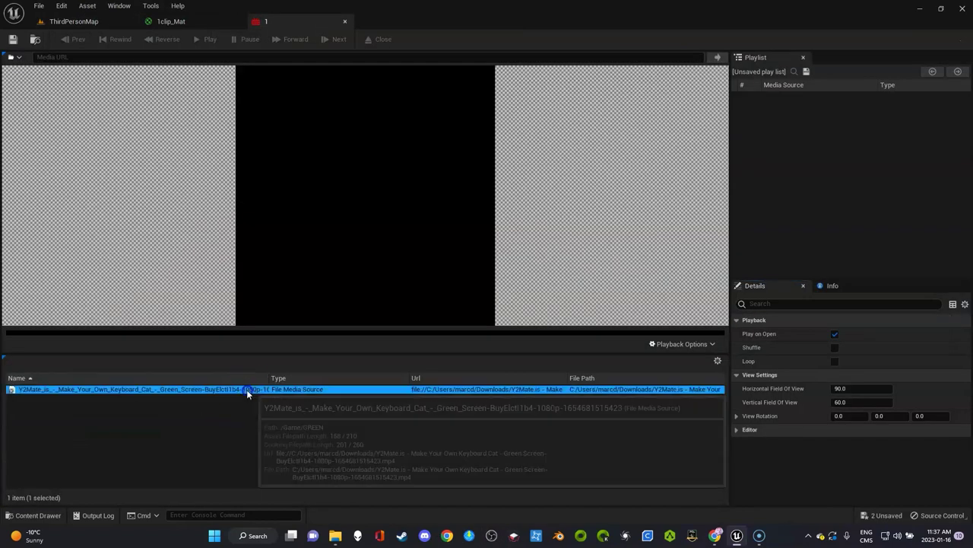
{"action": "double_click", "coordinate": [247, 390]}
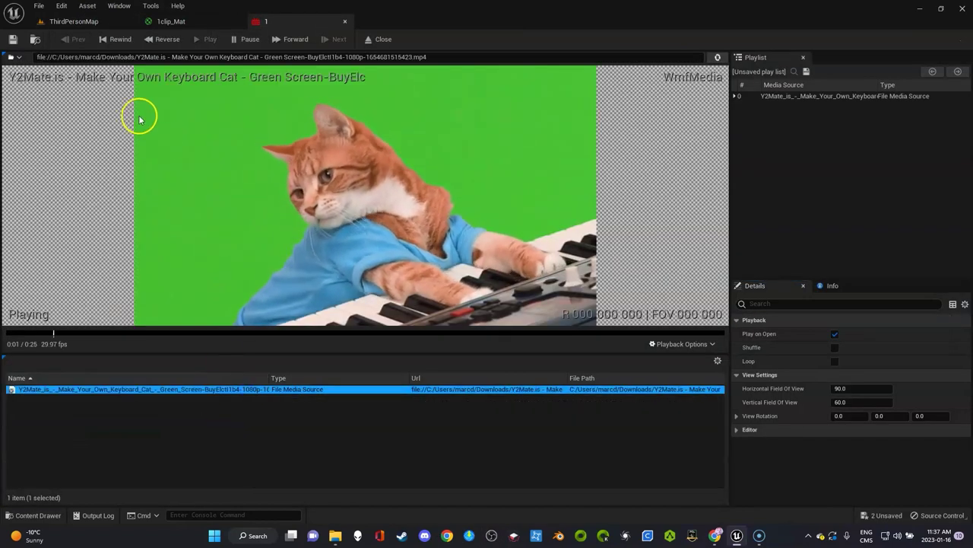
{"action": "left_click", "coordinate": [242, 40]}
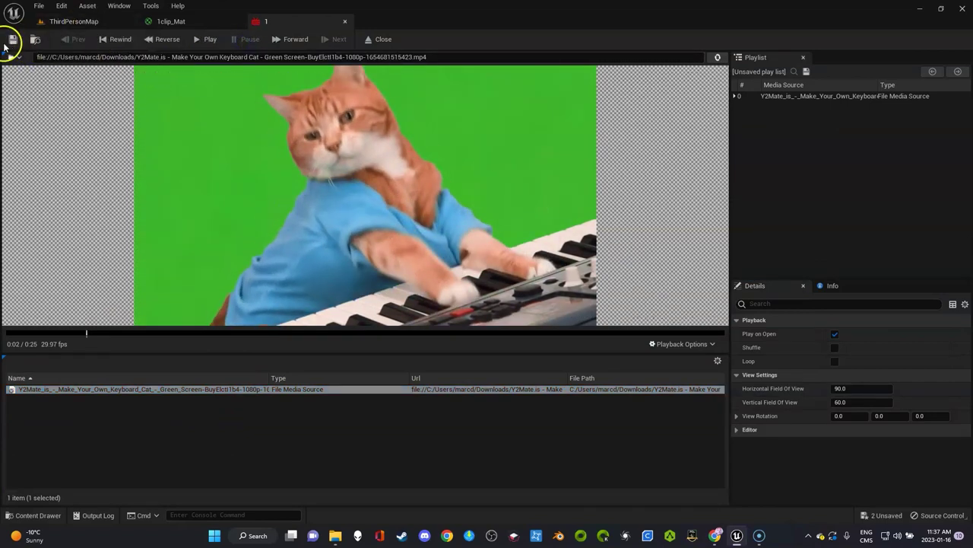
{"action": "left_click", "coordinate": [76, 21]}
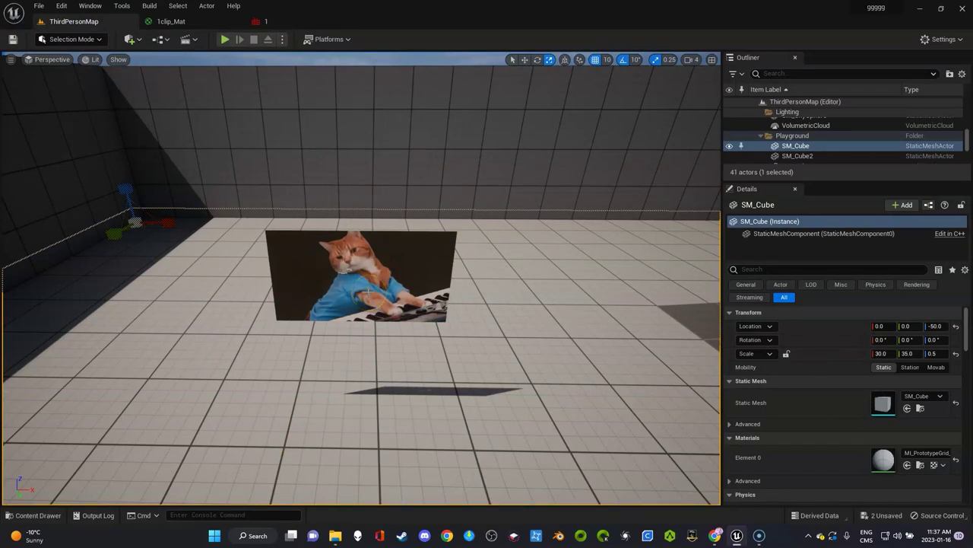
Create a material instance of 1clip_Mat and apply it to the upright plane
{"action": "key", "text": "ctrl+space"}
{"action": "mouse_move", "coordinate": [278, 424]}
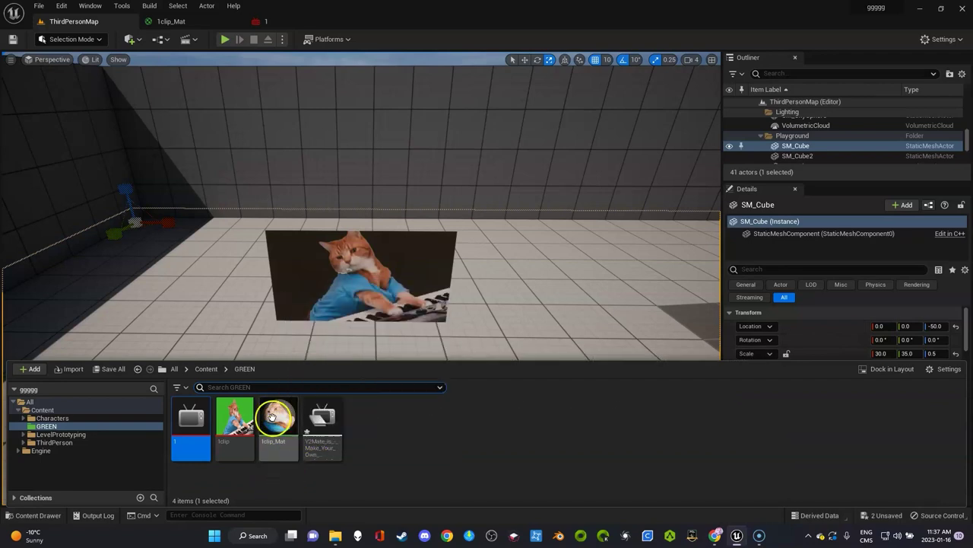
{"action": "right_click", "coordinate": [278, 420]}
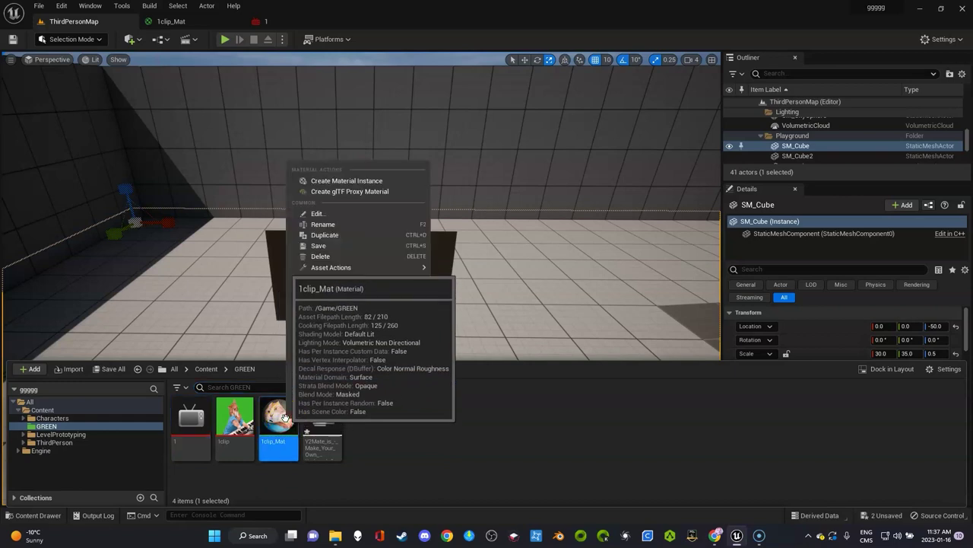
{"action": "left_click", "coordinate": [355, 181]}
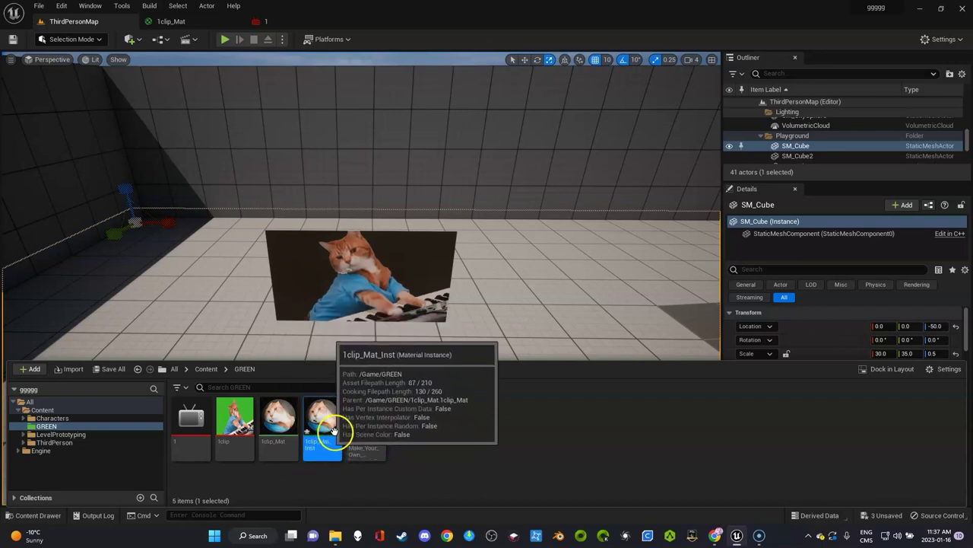
{"action": "left_click_drag", "start_coordinate": [323, 437], "coordinate": [344, 284]}
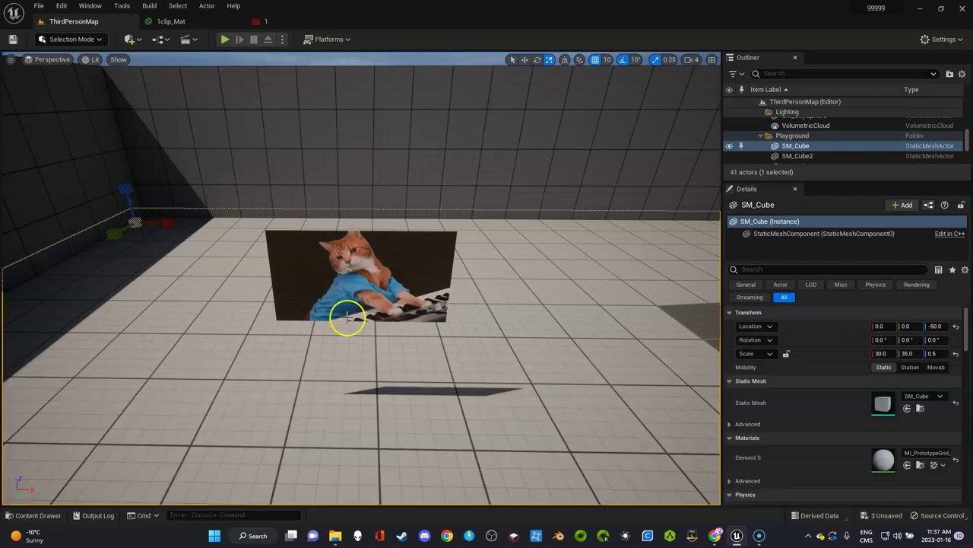
Save all modified content, including 1clip_Mat_Inst, the Plane and the keyboard cat media source
{"action": "key", "text": "ctrl+space"}
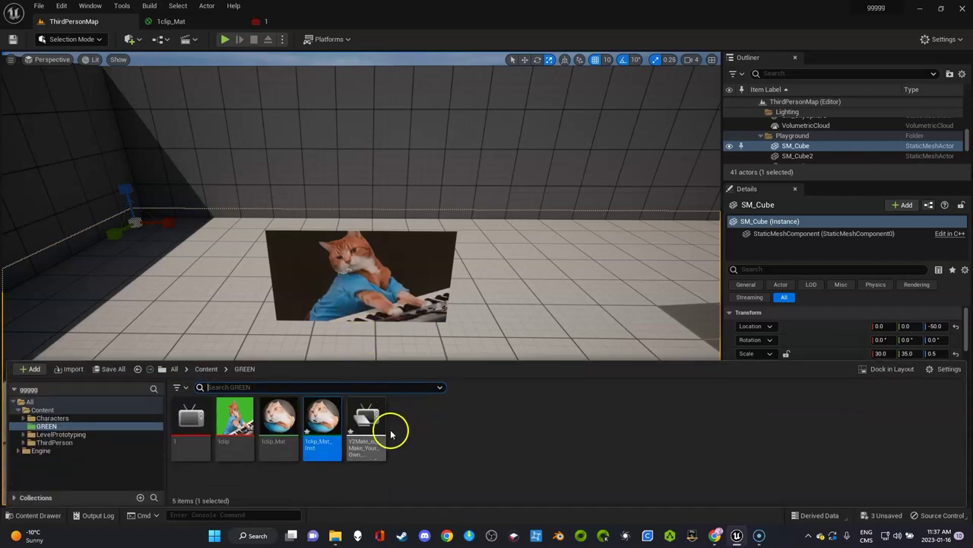
{"action": "left_click", "coordinate": [109, 369]}
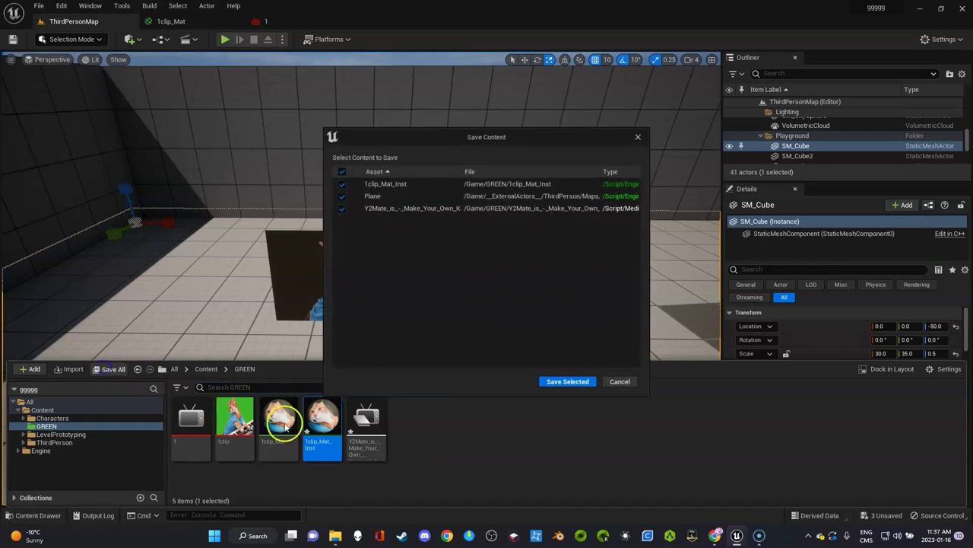
{"action": "left_click", "coordinate": [567, 381]}
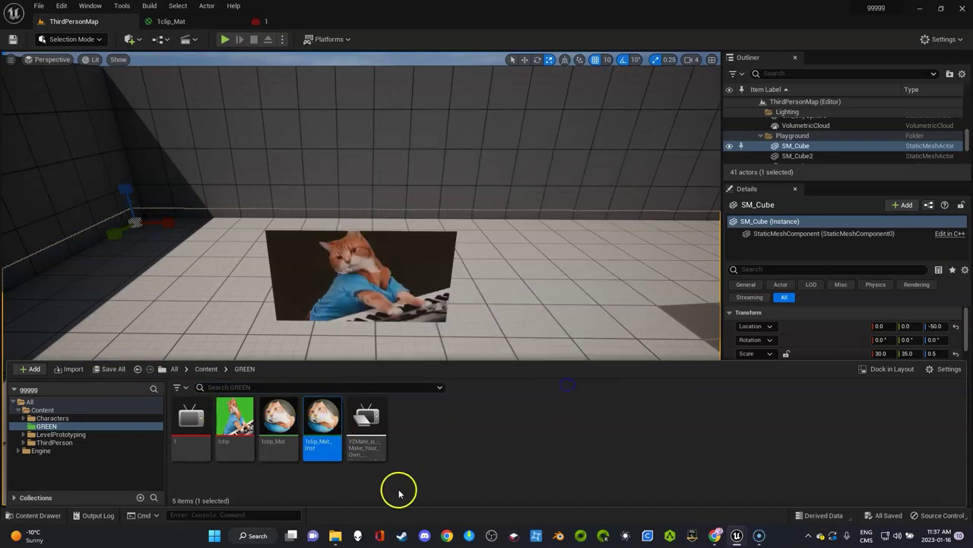
Open 1clip_Mat_Inst and place its floating Details window beside the cat plane in the level view
{"action": "double_click", "coordinate": [324, 419]}
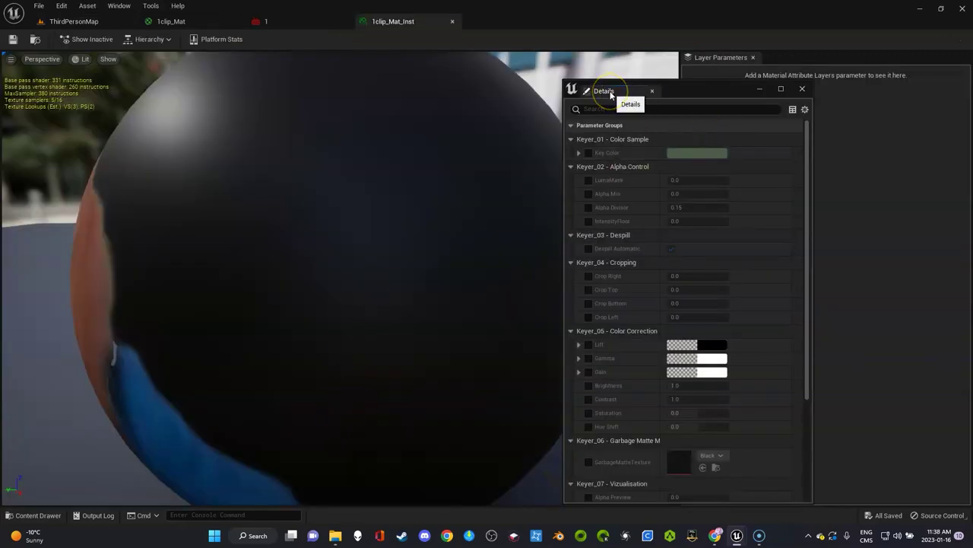
{"action": "left_click_drag", "start_coordinate": [611, 93], "coordinate": [685, 46]}
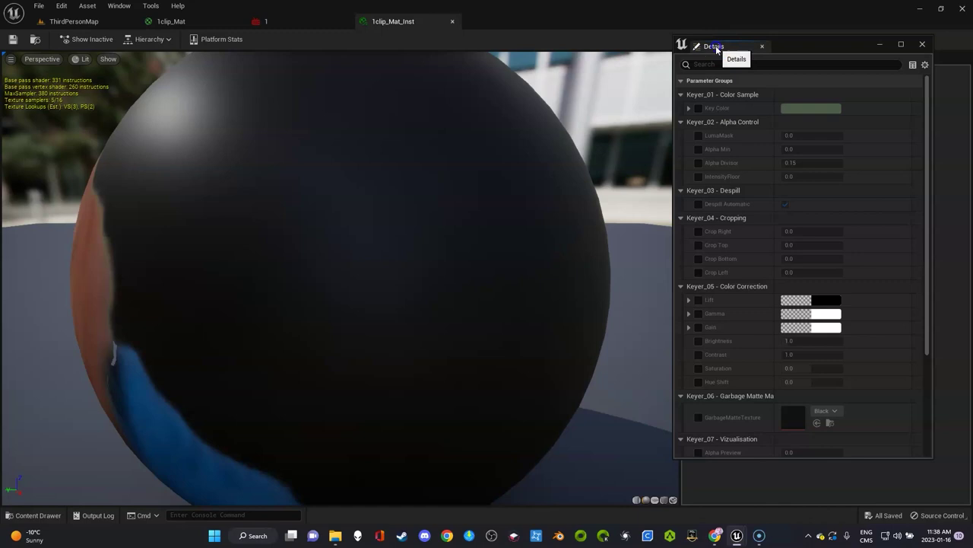
{"action": "left_click_drag", "start_coordinate": [716, 48], "coordinate": [539, 76]}
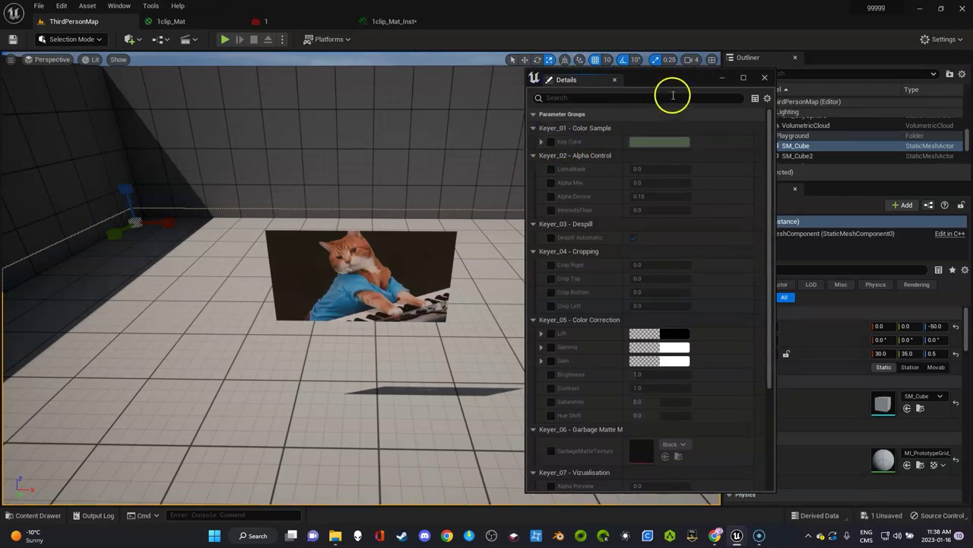
Enable Key Color in 1clip_Mat_Inst and sample its color from the green background of the video in media player 1
{"action": "left_click", "coordinate": [264, 24]}
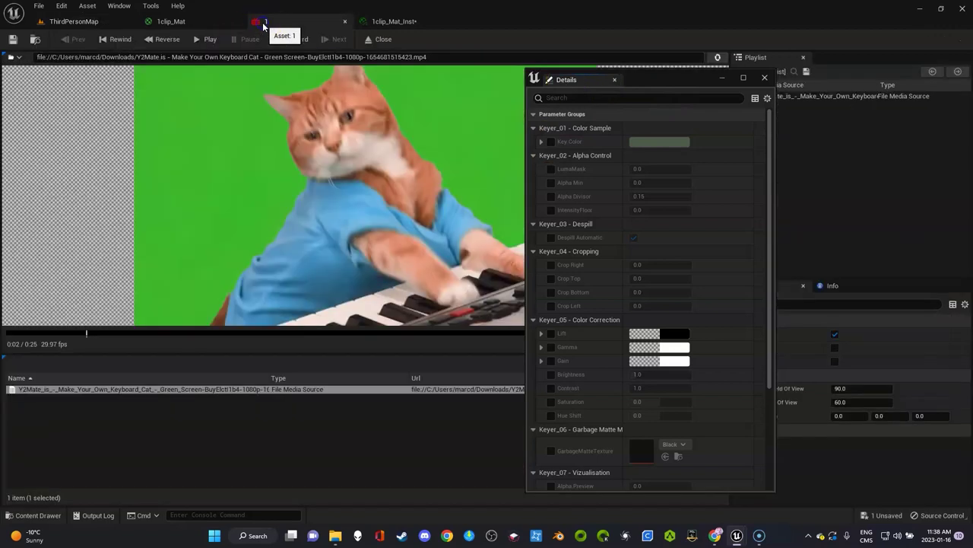
{"action": "left_click", "coordinate": [552, 142]}
{"action": "left_click", "coordinate": [632, 141]}
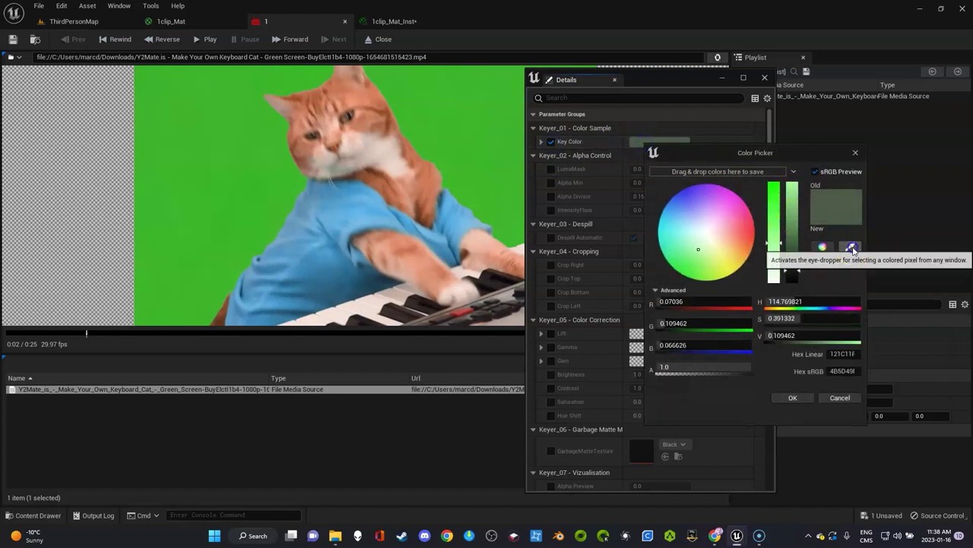
{"action": "left_click", "coordinate": [850, 245]}
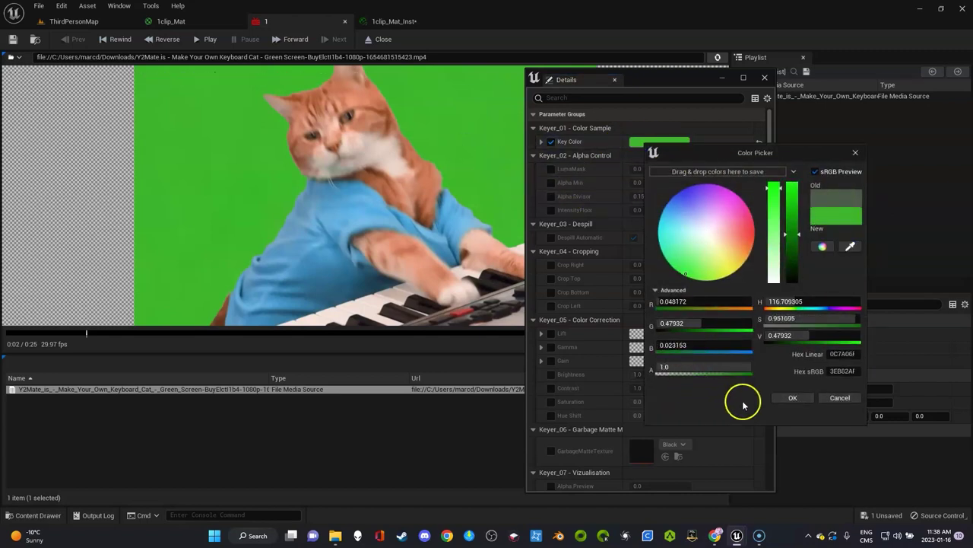
{"action": "left_click", "coordinate": [790, 397]}
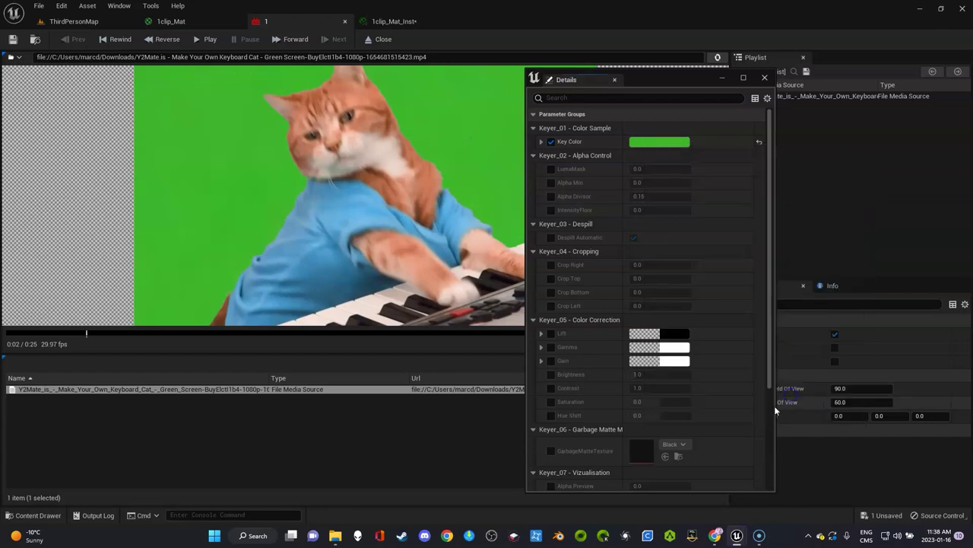
Minimize the floating Details window and inspect the keyed cat plane in ThirdPersonMap
{"action": "left_click", "coordinate": [723, 79]}
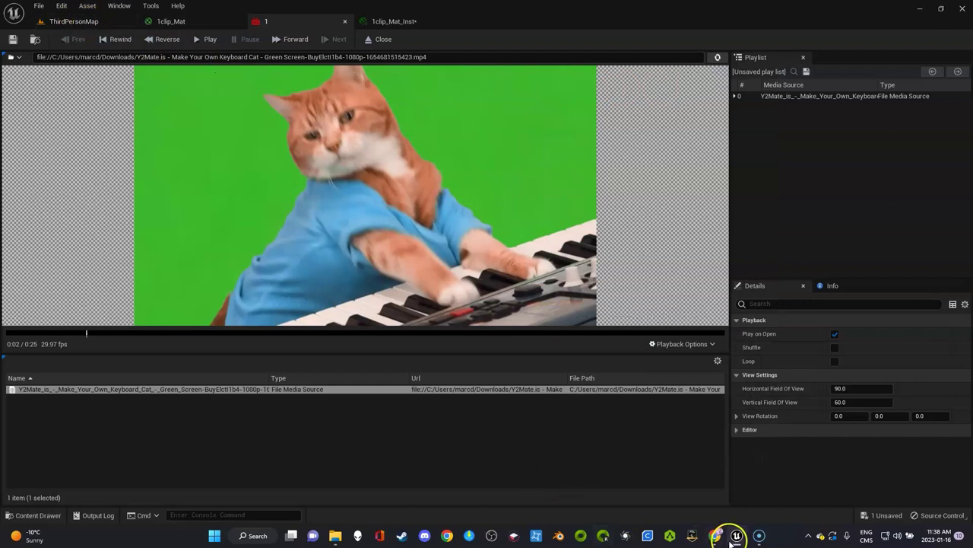
{"action": "left_click", "coordinate": [82, 22]}
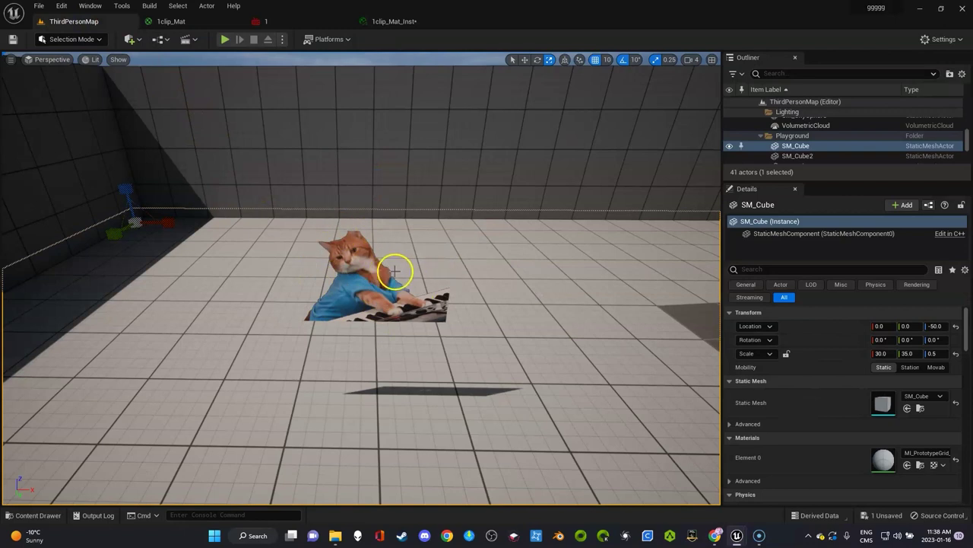
{"action": "scroll", "coordinate": [395, 274], "scroll_direction": "up", "scroll_amount": 3}
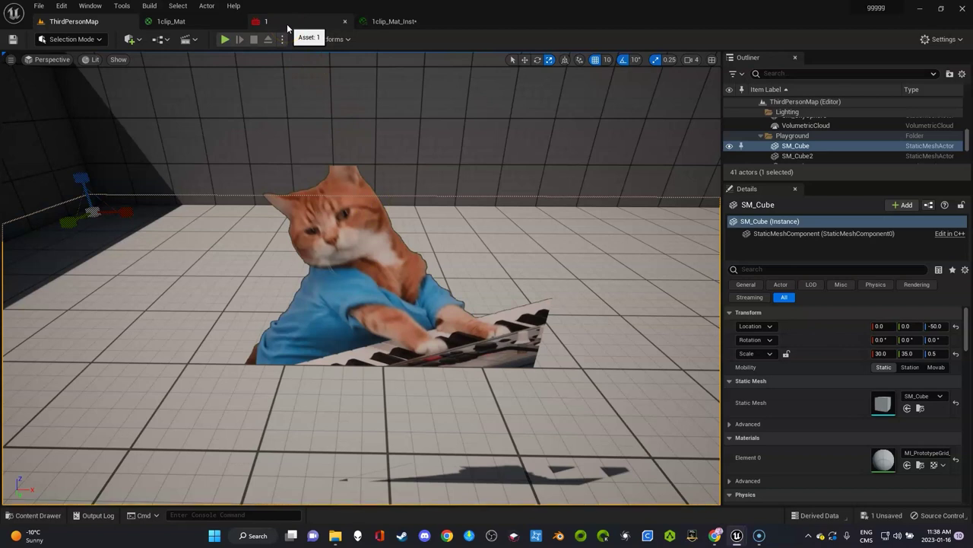
Look through the open asset editors, the tool commands and the desktop windows for the minimized Details window
{"action": "left_click", "coordinate": [373, 23]}
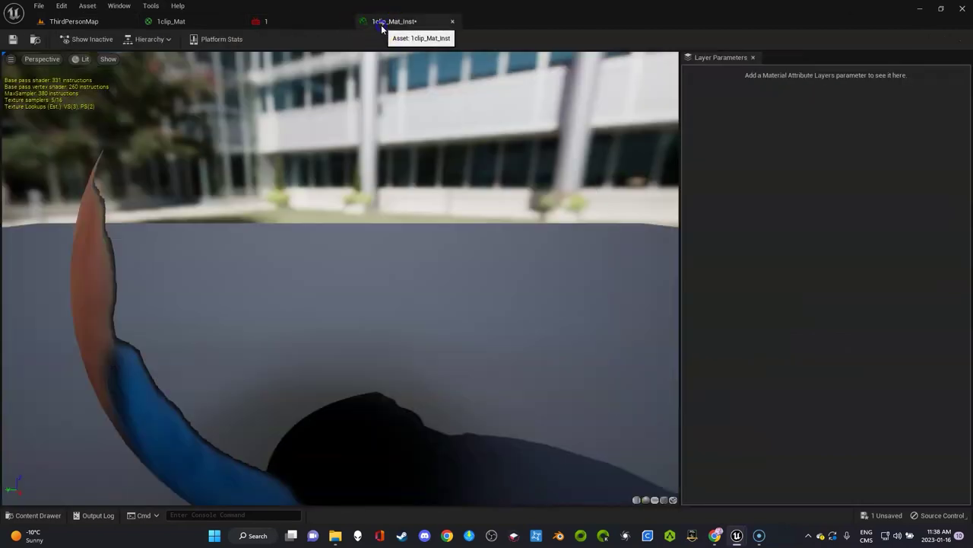
{"action": "left_click", "coordinate": [315, 28]}
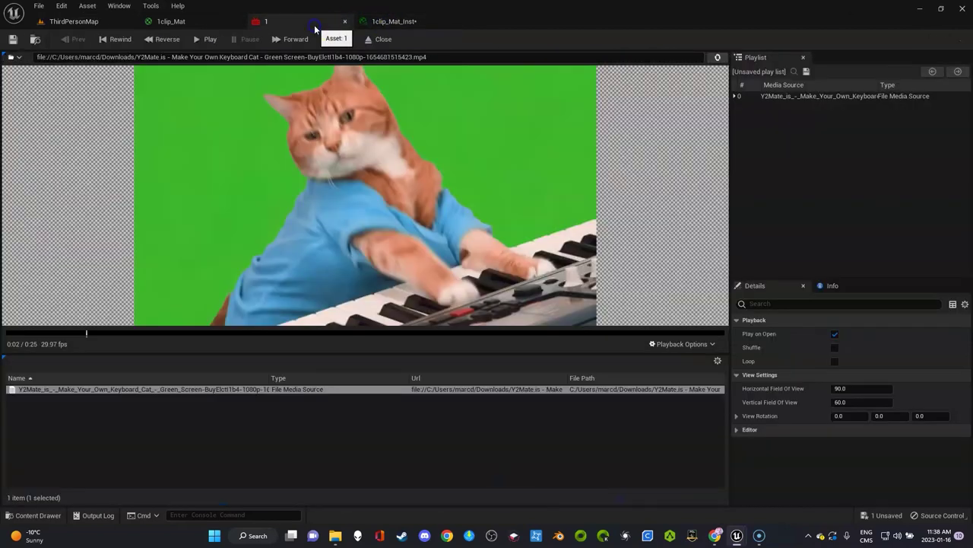
{"action": "left_click", "coordinate": [186, 25]}
{"action": "left_click", "coordinate": [77, 19]}
{"action": "left_click", "coordinate": [403, 23]}
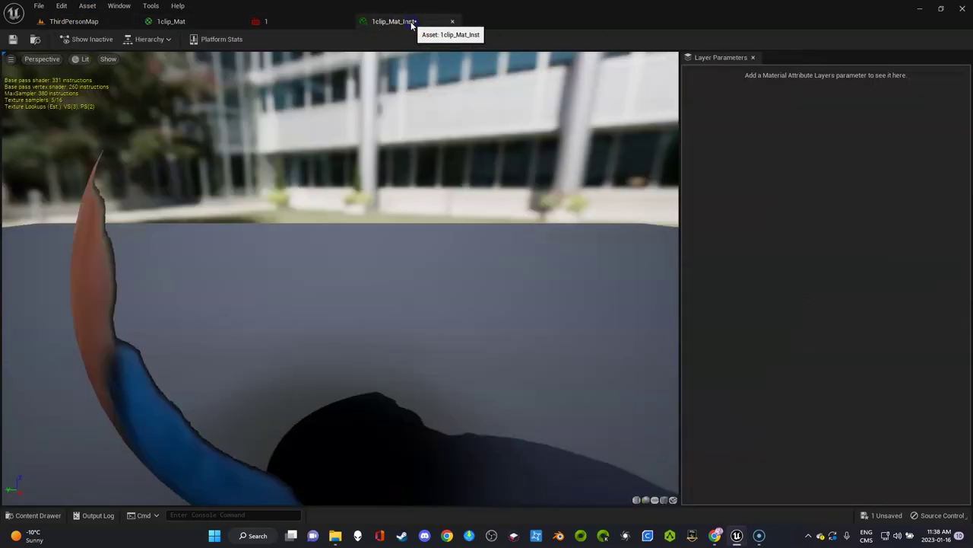
{"action": "left_click", "coordinate": [159, 28]}
{"action": "left_click", "coordinate": [150, 6]}
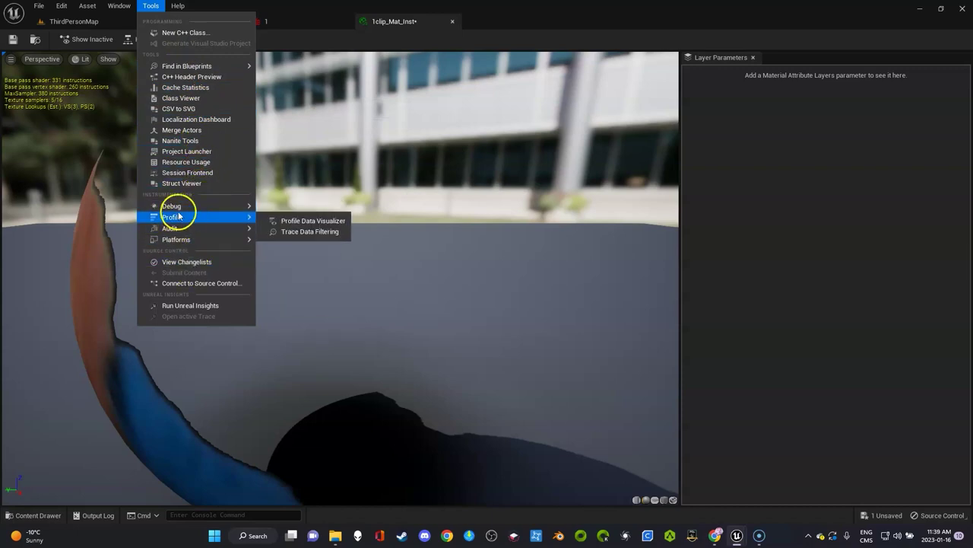
{"action": "left_click", "coordinate": [154, 10]}
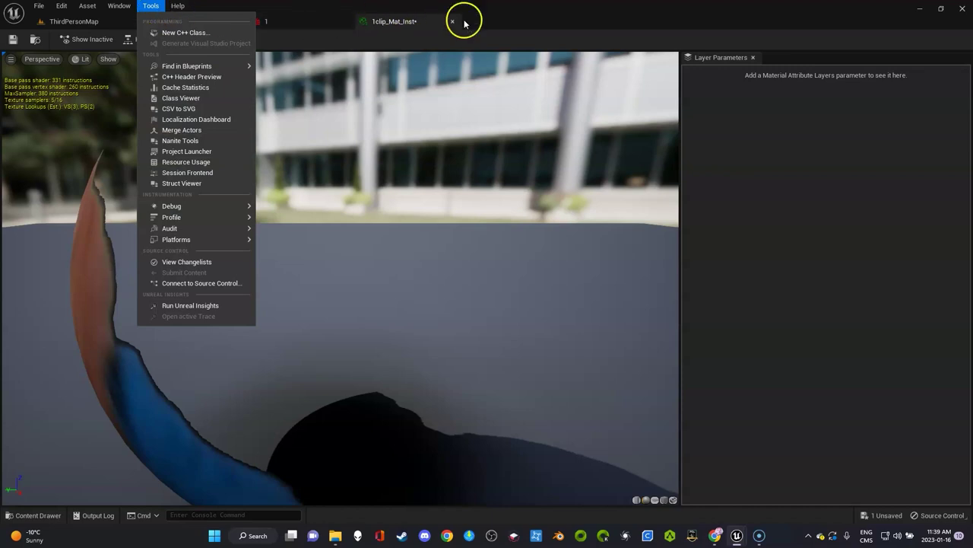
{"action": "left_click", "coordinate": [505, 24]}
{"action": "left_click", "coordinate": [917, 10]}
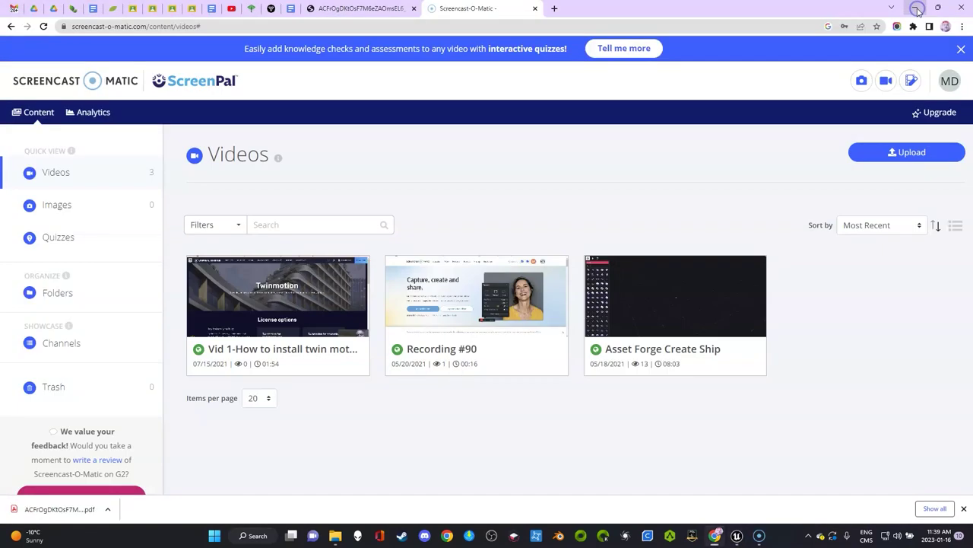
Restore the floating Details window of 1clip_Mat_Inst and place it beside the cat plane in the level view
{"action": "left_click", "coordinate": [737, 535]}
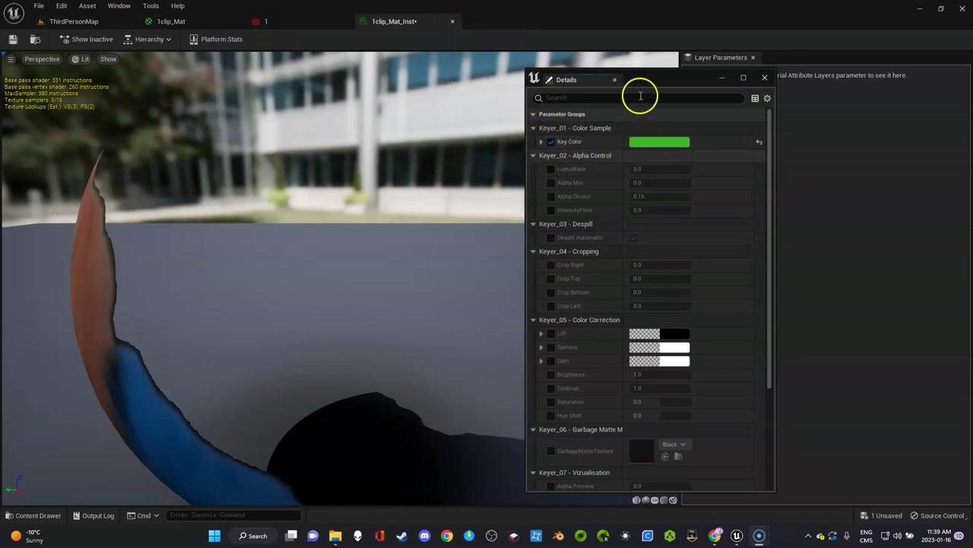
{"action": "mouse_move", "coordinate": [612, 80]}
{"action": "left_mouse_down"}
{"action": "mouse_move", "coordinate": [682, 86]}
{"action": "mouse_move", "coordinate": [626, 81]}
{"action": "left_mouse_up"}
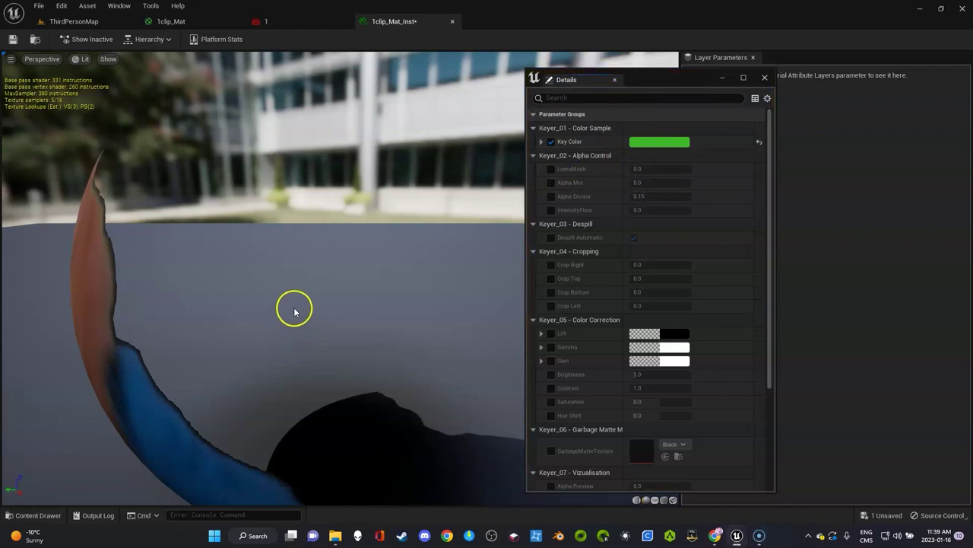
{"action": "left_click_drag", "start_coordinate": [573, 81], "coordinate": [586, 97]}
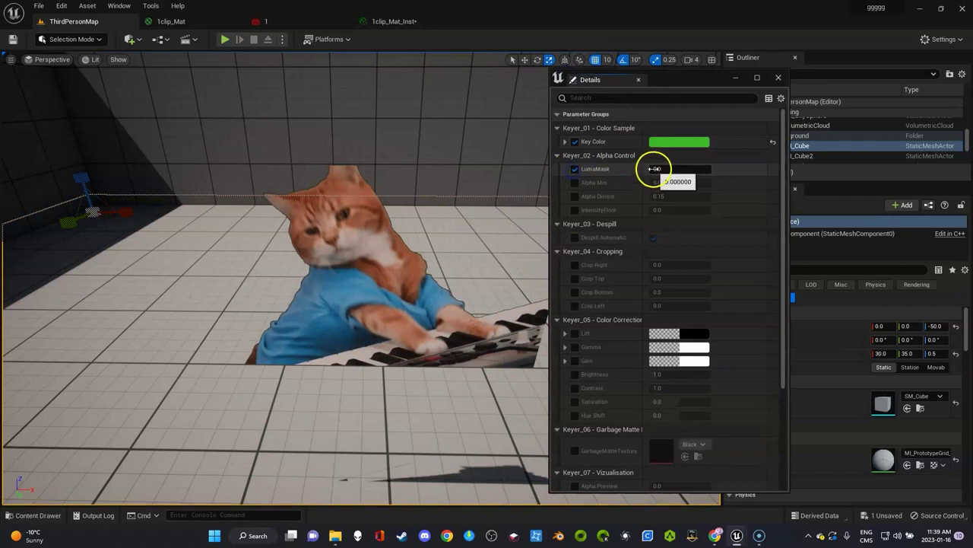
Enable all four Alpha Control parameters of the material instance and set LumaMask to 0.74413
{"action": "left_click", "coordinate": [575, 183]}
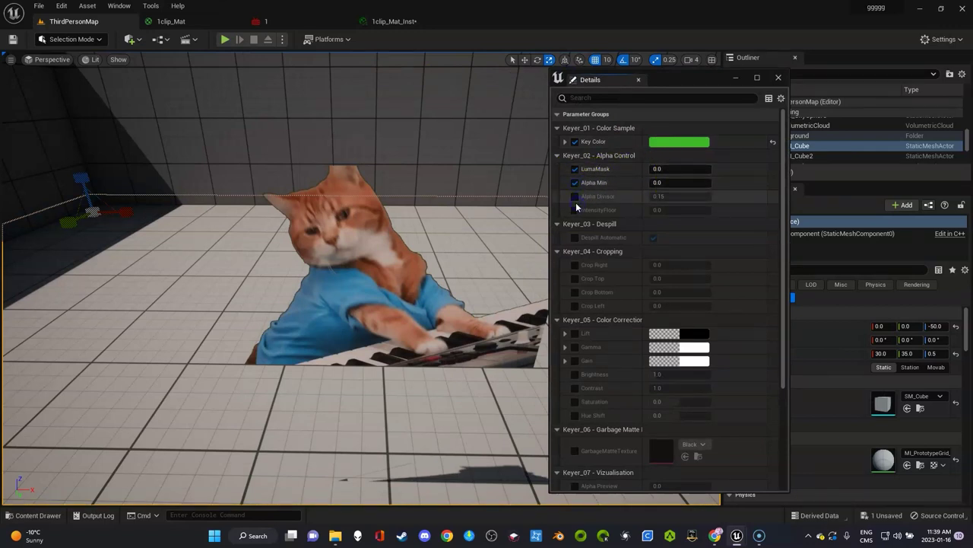
{"action": "left_click", "coordinate": [575, 196]}
{"action": "left_click", "coordinate": [575, 210]}
{"action": "left_click", "coordinate": [657, 169]}
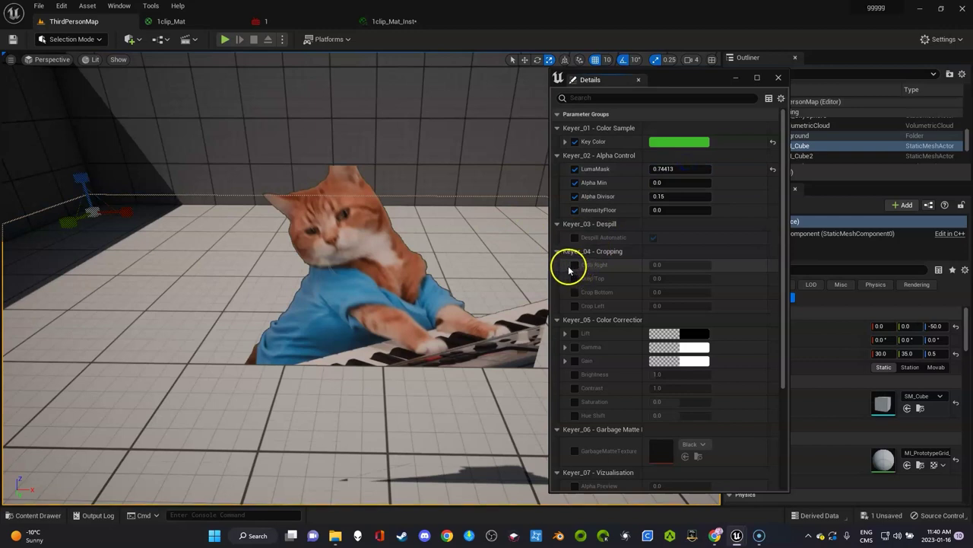
Enable Crop Right, try a crop of about 0.26, reset it to 0, and close the Details window
{"action": "left_click", "coordinate": [672, 263]}
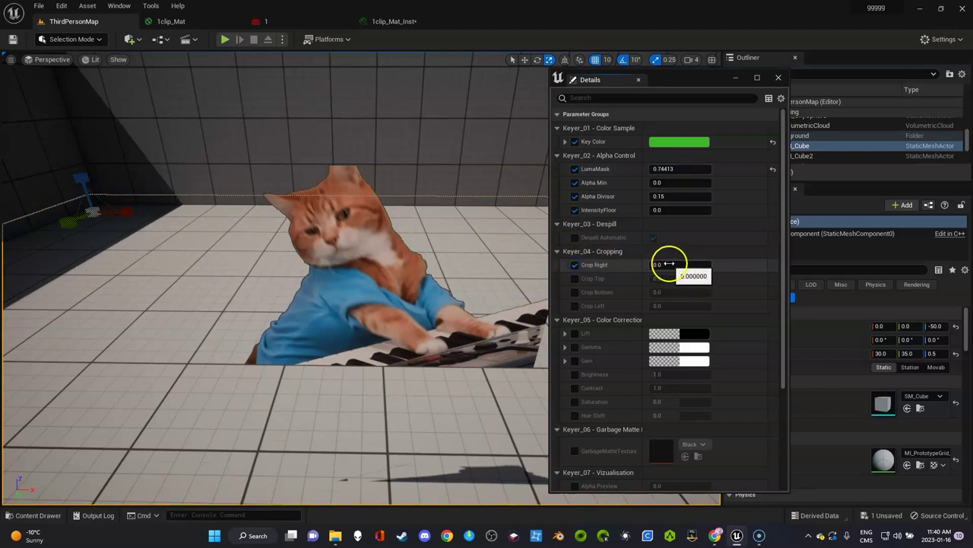
{"action": "left_click_drag", "start_coordinate": [595, 264], "coordinate": [626, 268]}
{"action": "left_click", "coordinate": [669, 265]}
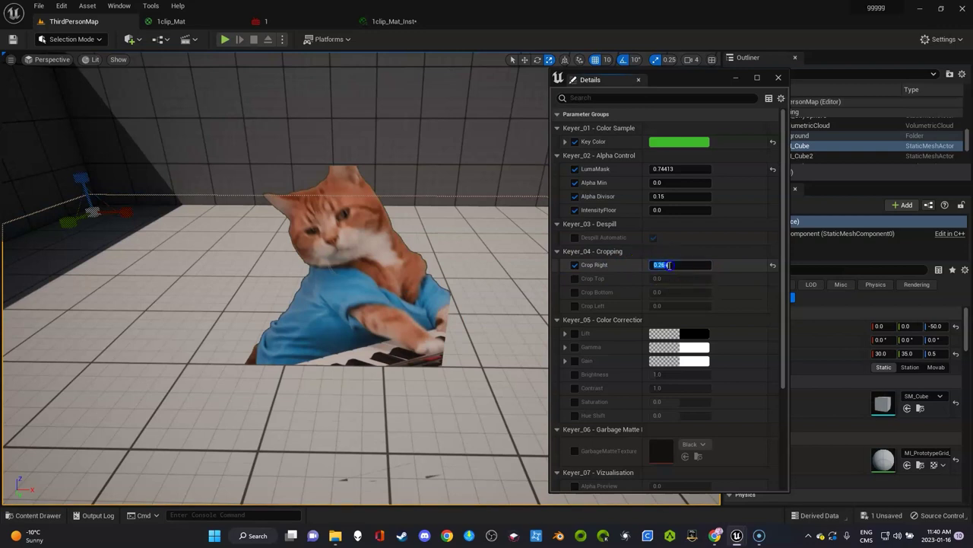
{"action": "type", "text": "0"}
{"action": "left_click", "coordinate": [597, 267]}
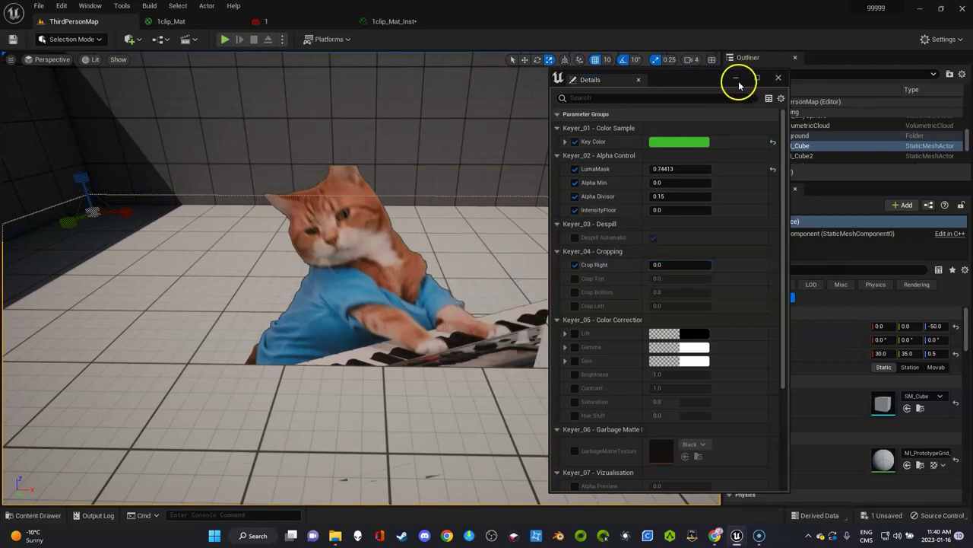
{"action": "left_click", "coordinate": [778, 77]}
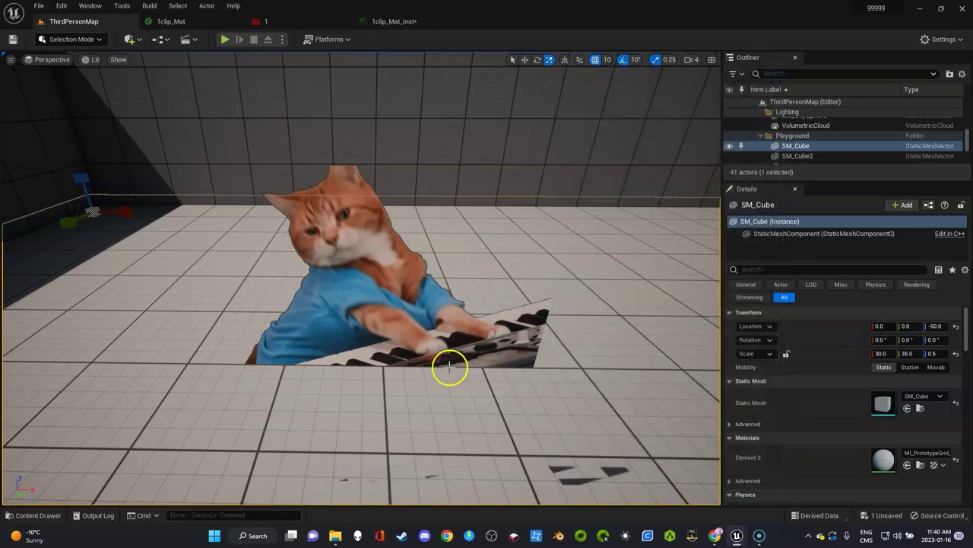
Create a new folder named cinmatics in the Content folder
{"action": "key", "text": "ctrl+space"}
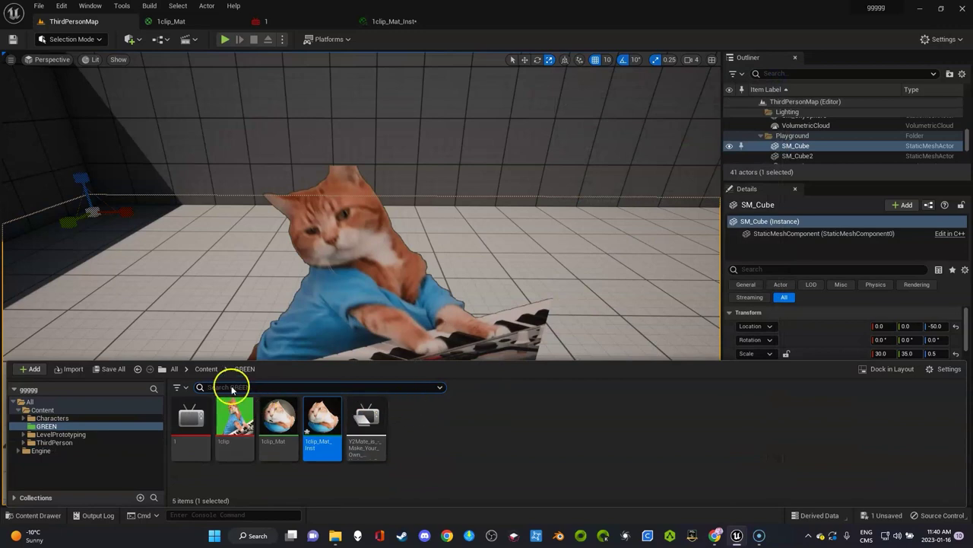
{"action": "left_click", "coordinate": [206, 369]}
{"action": "right_click", "coordinate": [421, 429]}
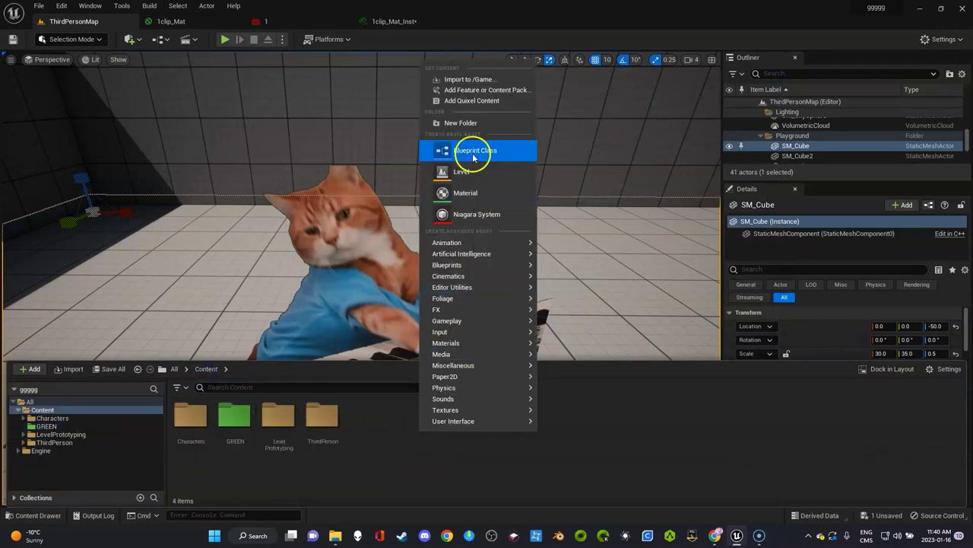
{"action": "left_click", "coordinate": [470, 124]}
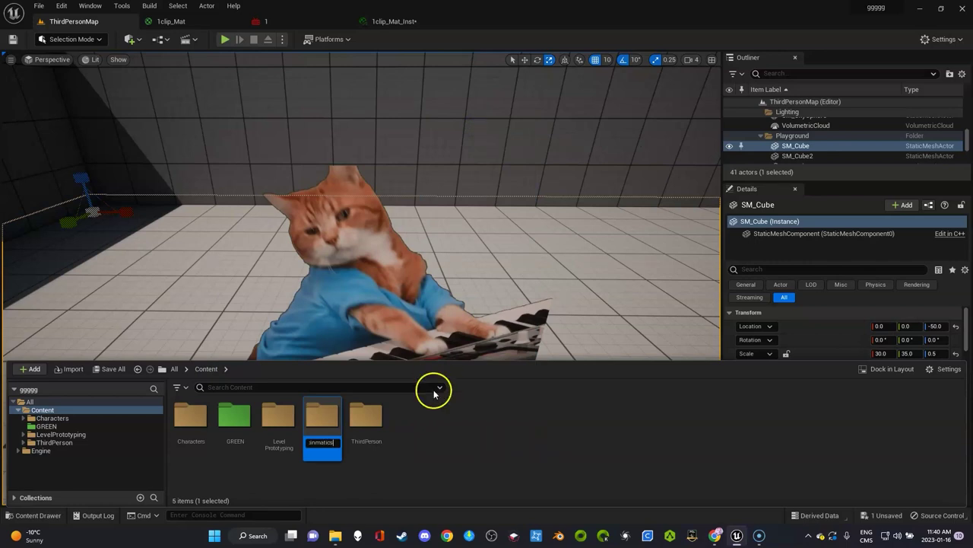
{"action": "type", "text": "cinmatics"}
{"action": "key", "text": "Return"}
Set the cinmatics folder's color to red
{"action": "right_click", "coordinate": [245, 418]}
{"action": "mouse_move", "coordinate": [304, 264]}
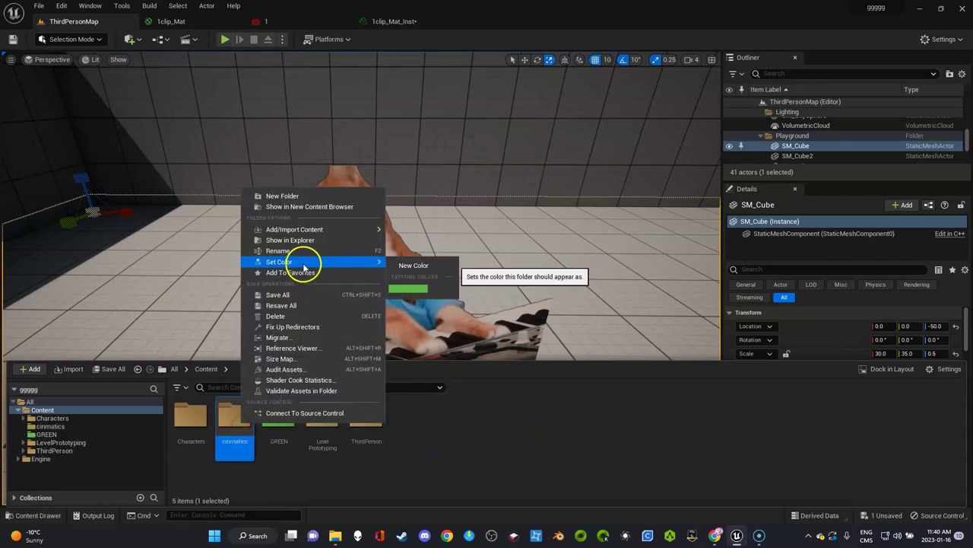
{"action": "left_click", "coordinate": [411, 264]}
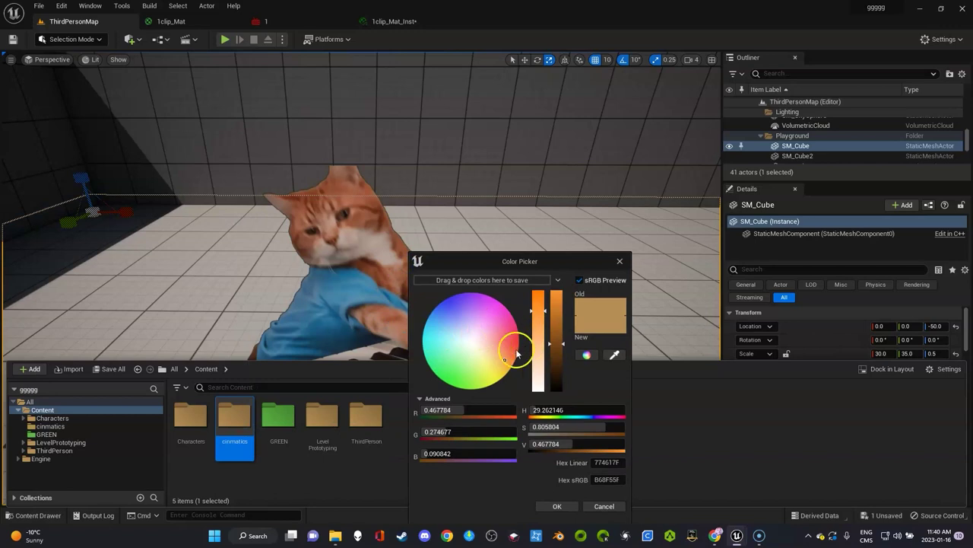
{"action": "left_click", "coordinate": [556, 506]}
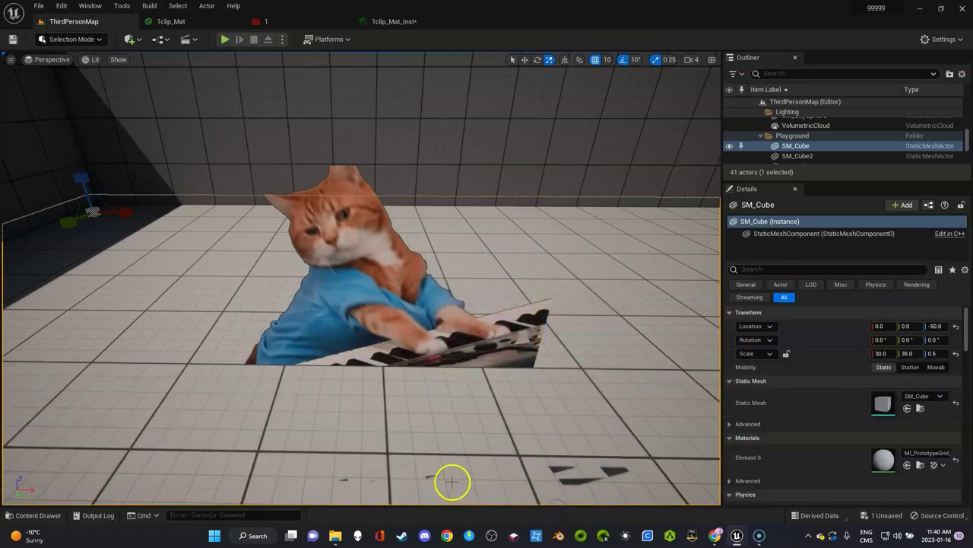
Create a Level Sequence named 1 inside the cinmatics folder
{"action": "key", "text": "ctrl+space"}
{"action": "double_click", "coordinate": [236, 422]}
{"action": "right_click", "coordinate": [235, 419]}
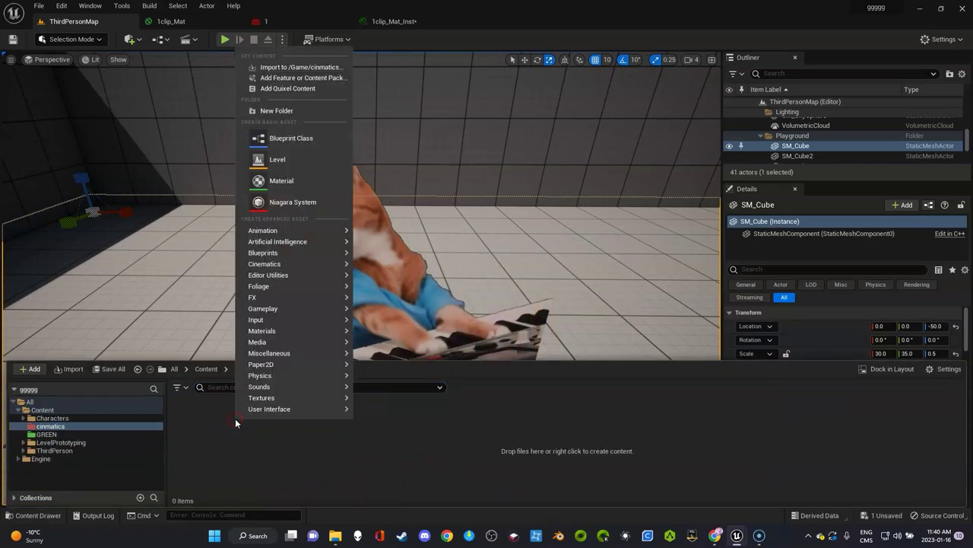
{"action": "mouse_move", "coordinate": [303, 265]}
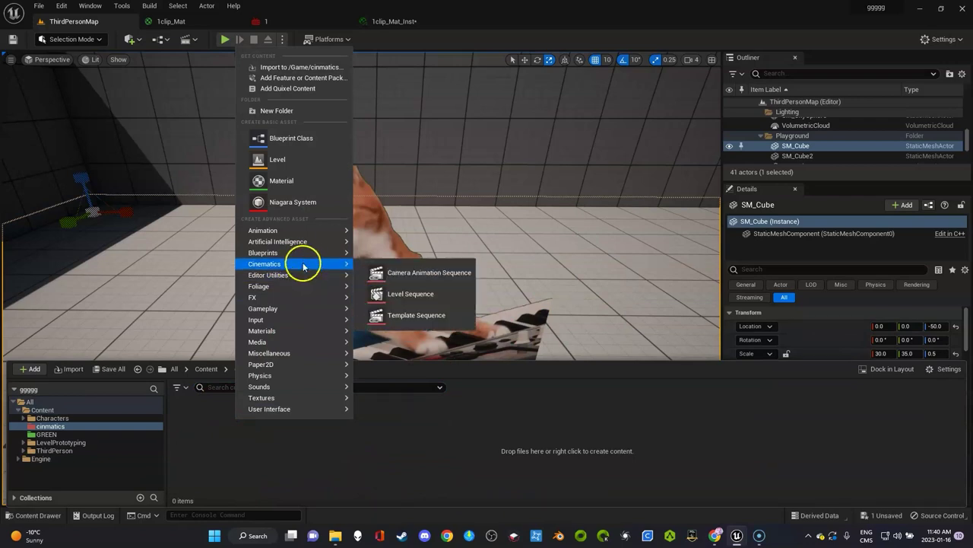
{"action": "left_click", "coordinate": [388, 295]}
{"action": "type", "text": "1"}
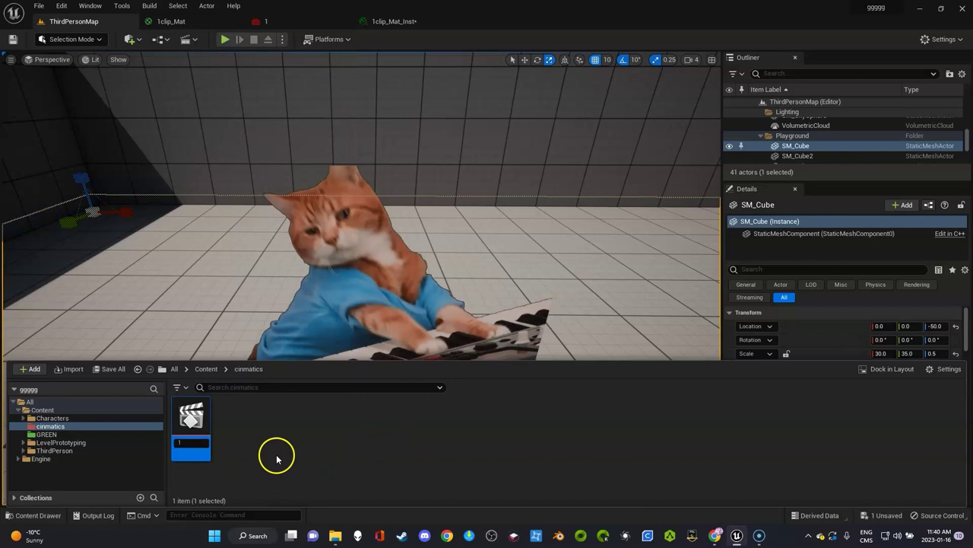
{"action": "key", "text": "Return"}
Open level sequence 1 in the Sequencer and add a Media Track to it
{"action": "double_click", "coordinate": [195, 418]}
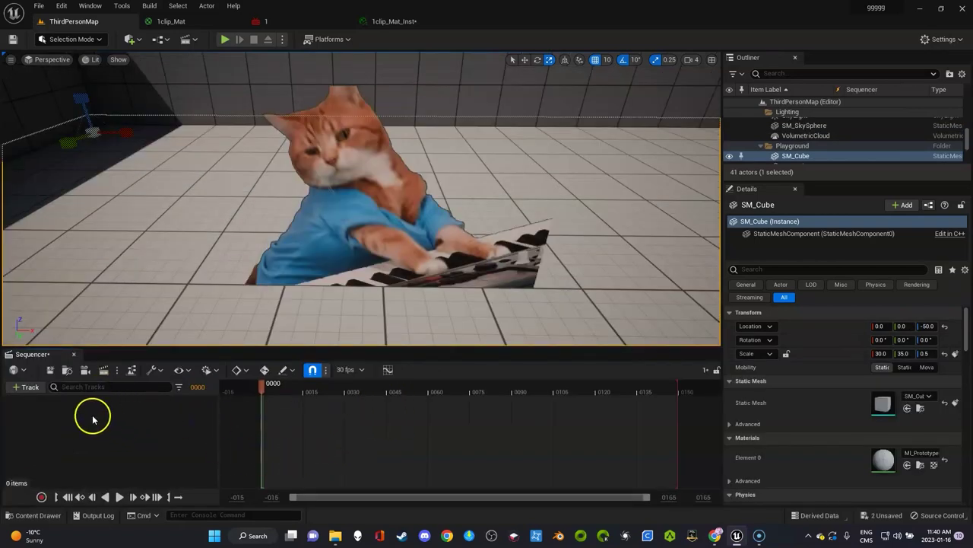
{"action": "left_click", "coordinate": [20, 387]}
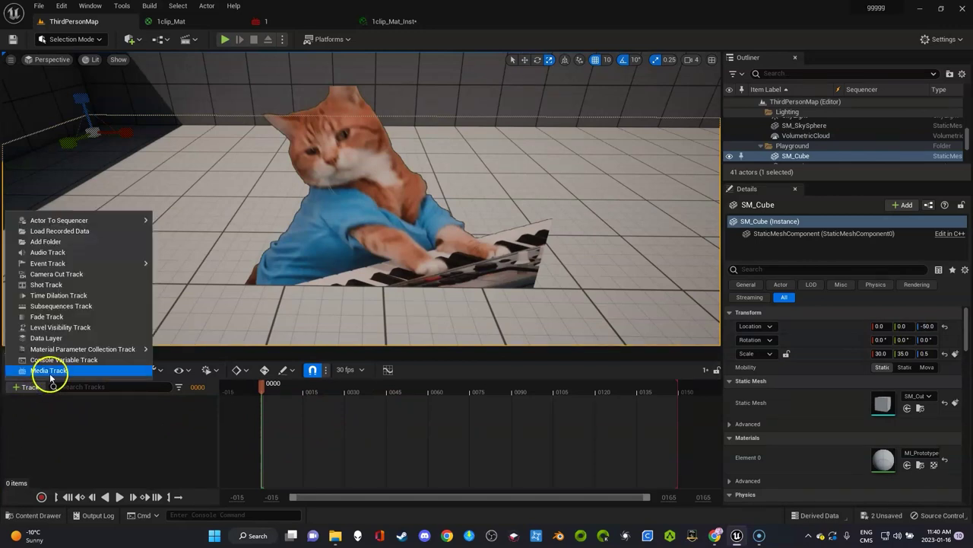
{"action": "left_click", "coordinate": [49, 373]}
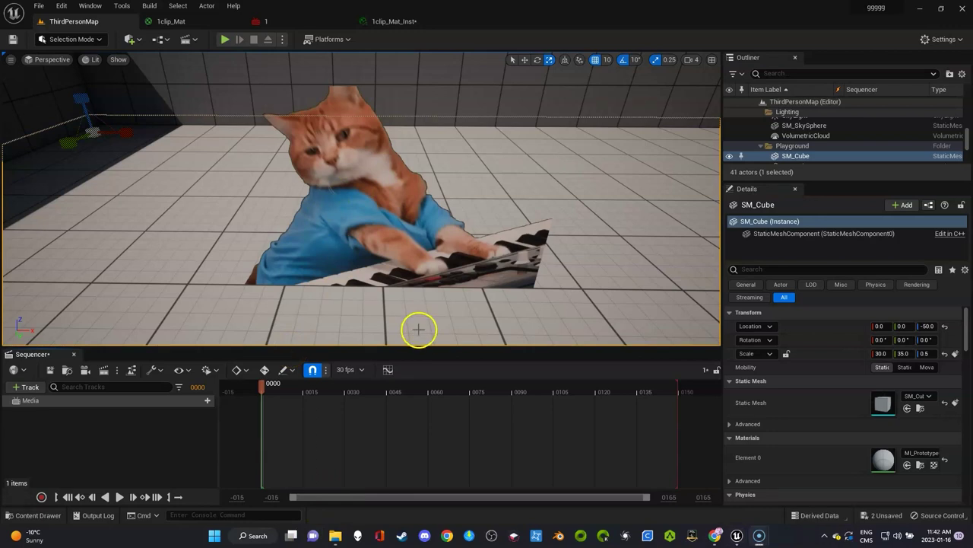
Set the sequence's display rate to 24 fps (film) and show its time in seconds
{"action": "left_click", "coordinate": [361, 371]}
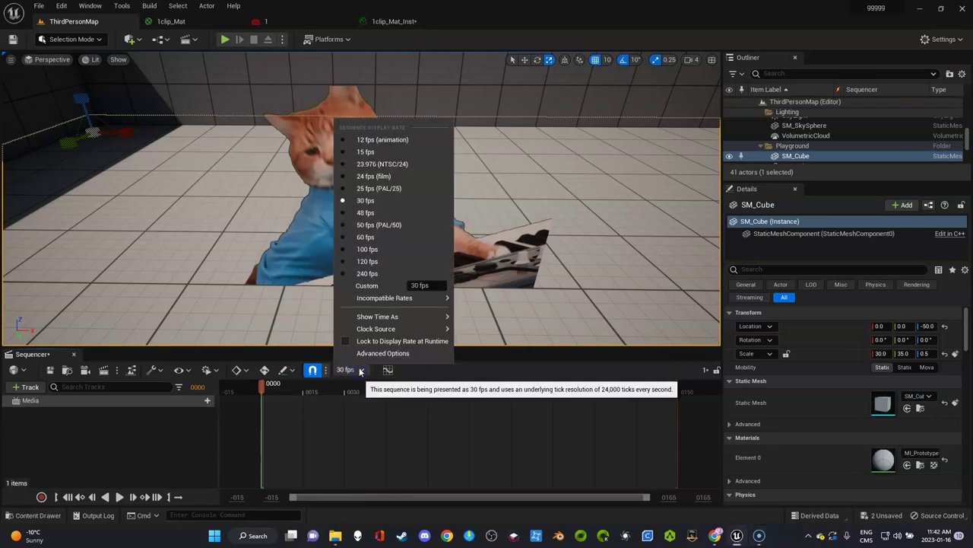
{"action": "left_click", "coordinate": [392, 180]}
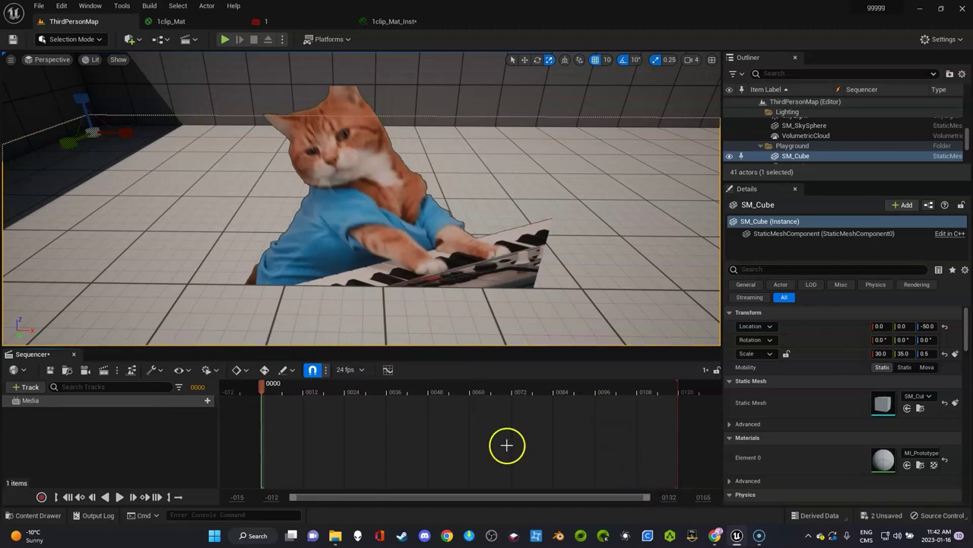
{"action": "left_click", "coordinate": [349, 371]}
{"action": "mouse_move", "coordinate": [380, 317]}
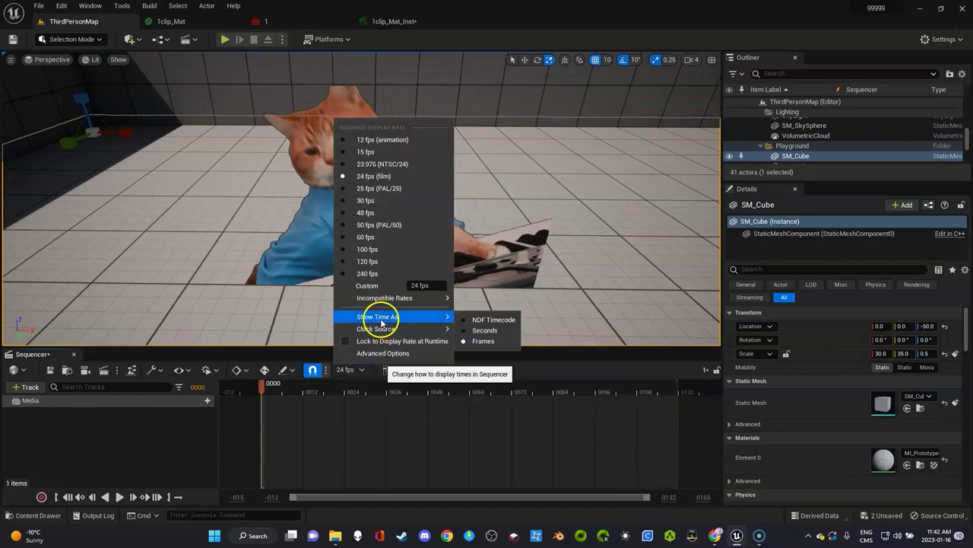
{"action": "left_click", "coordinate": [478, 331]}
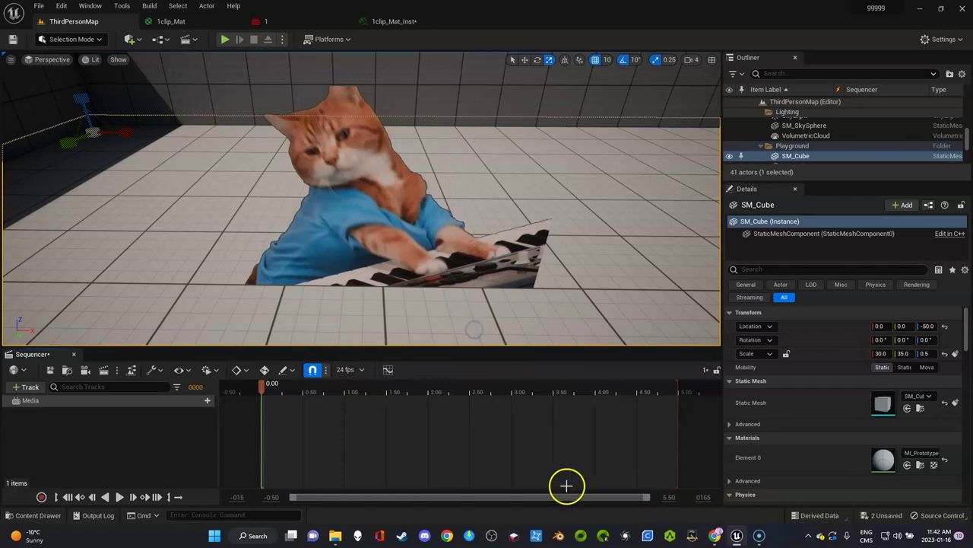
Check the cat video's duration in media player 1 and return to the sequence in ThirdPersonMap
{"action": "type", "text": "165"}
{"action": "key", "text": "Return"}
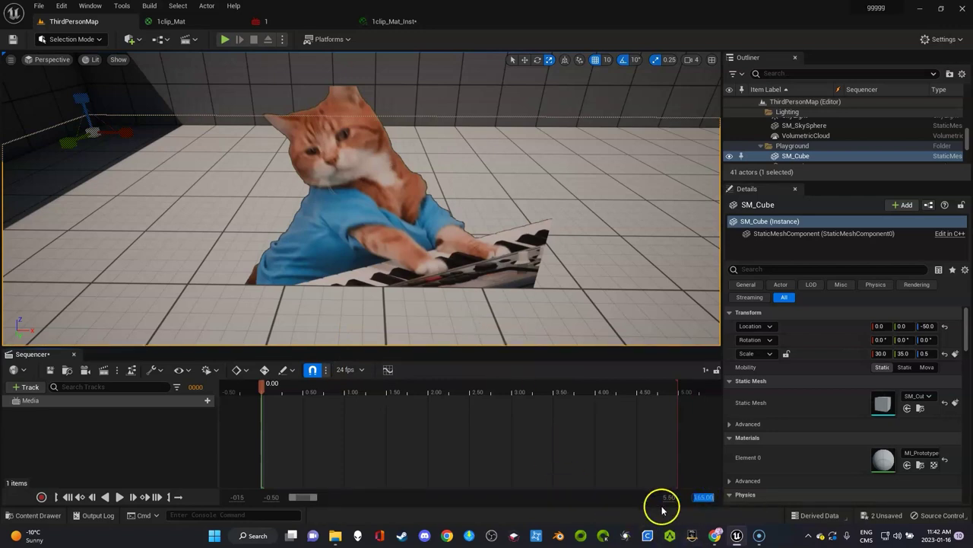
{"action": "left_click", "coordinate": [175, 23]}
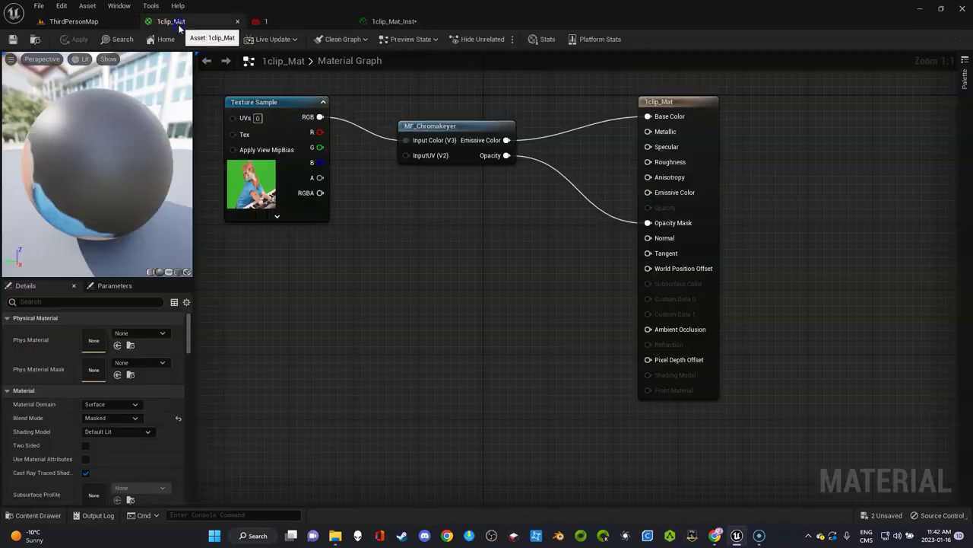
{"action": "left_click", "coordinate": [259, 21]}
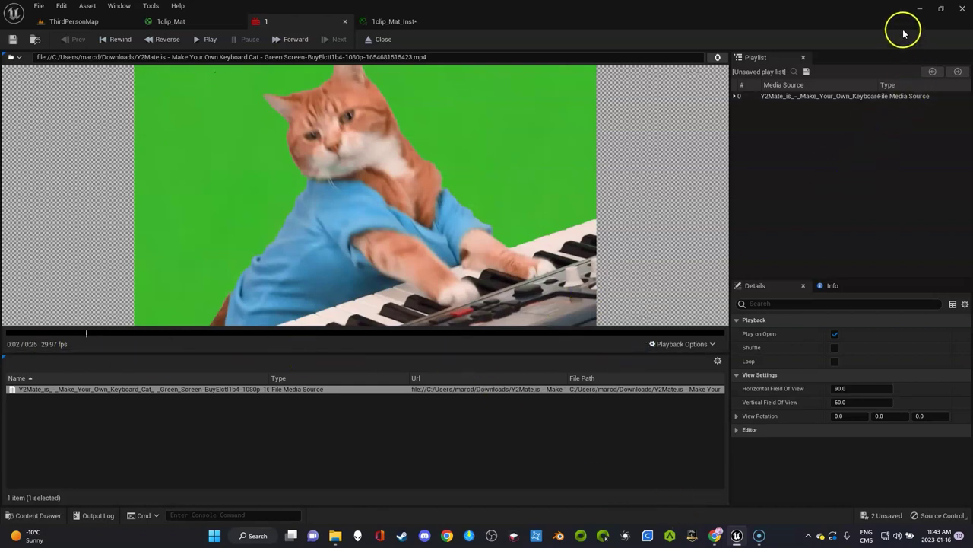
{"action": "left_click", "coordinate": [920, 10]}
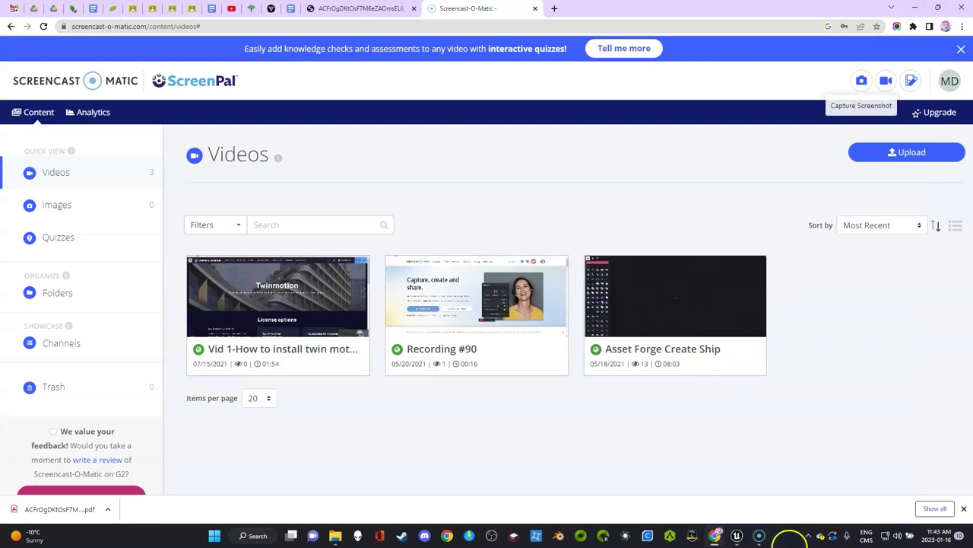
{"action": "left_click", "coordinate": [737, 536]}
{"action": "left_click", "coordinate": [74, 21]}
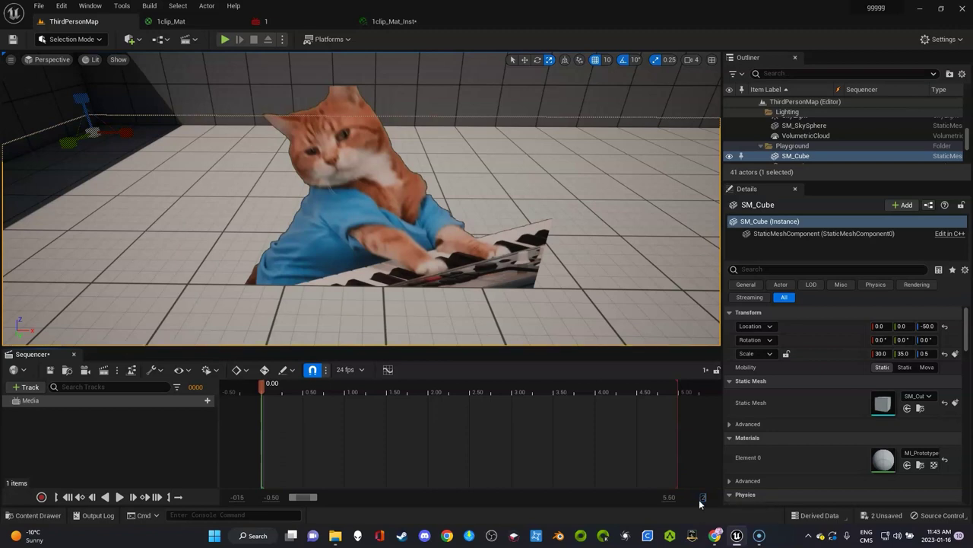
Set the sequence's working range end to 25 seconds and extend the visible range and playback end to match
{"action": "key", "text": "Return"}
{"action": "left_click", "coordinate": [674, 499]}
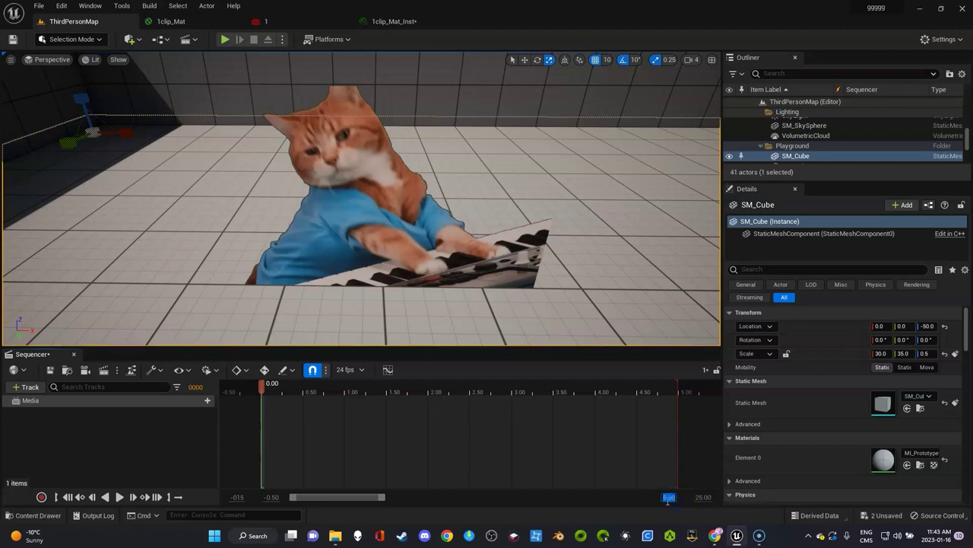
{"action": "left_click_drag", "start_coordinate": [401, 498], "coordinate": [653, 508]}
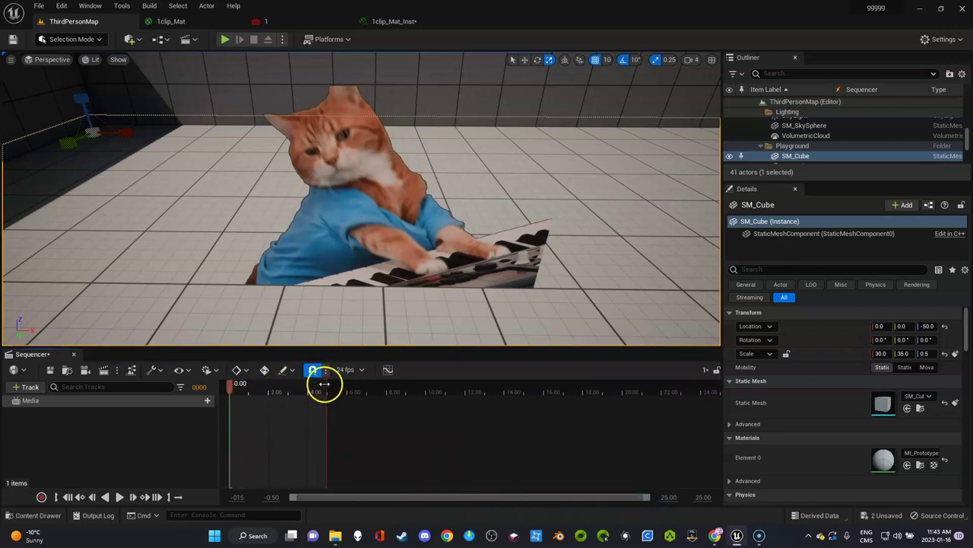
{"action": "left_click_drag", "start_coordinate": [325, 387], "coordinate": [709, 397]}
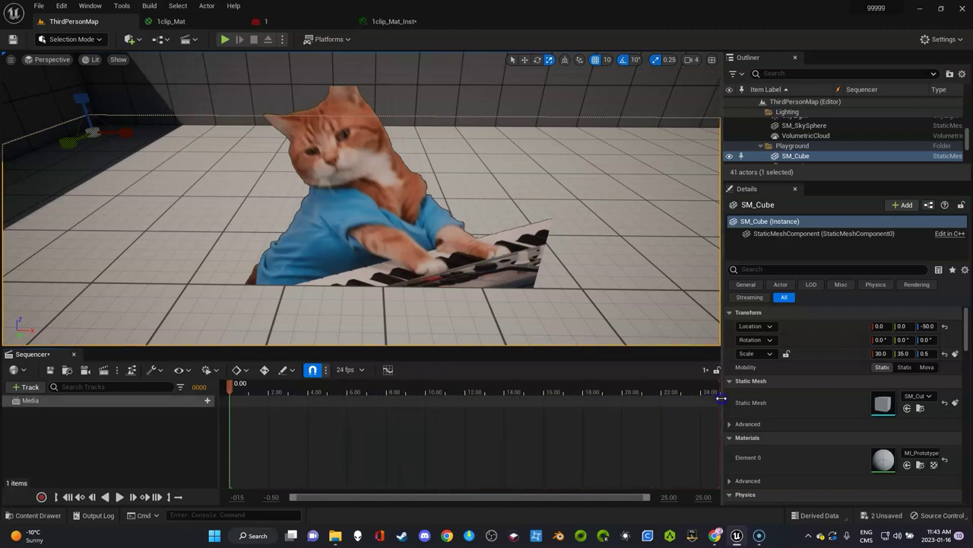
Add the Keyboard Cat green screen media source to the Media track and extend its section to 25 seconds
{"action": "left_click", "coordinate": [202, 400]}
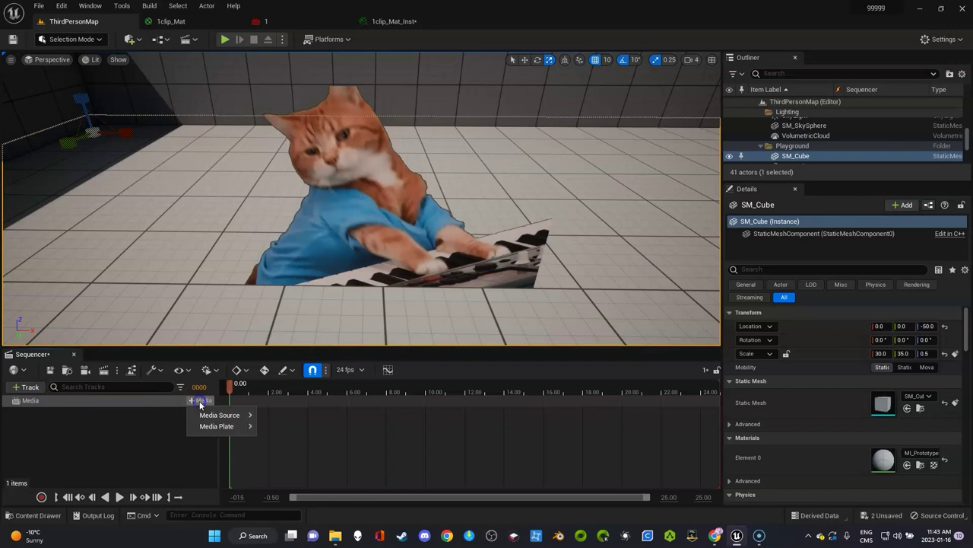
{"action": "mouse_move", "coordinate": [221, 415]}
{"action": "left_click", "coordinate": [281, 393]}
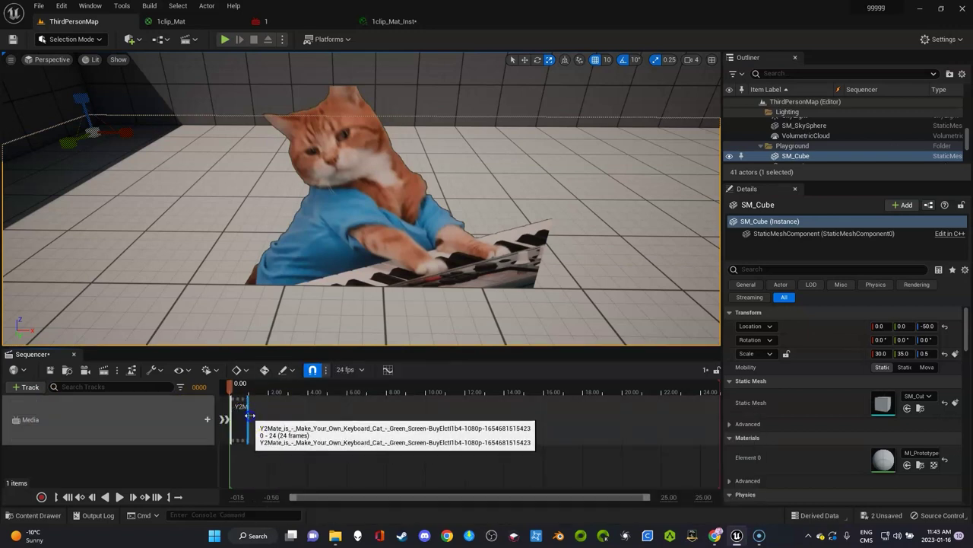
{"action": "left_click_drag", "start_coordinate": [250, 415], "coordinate": [656, 415]}
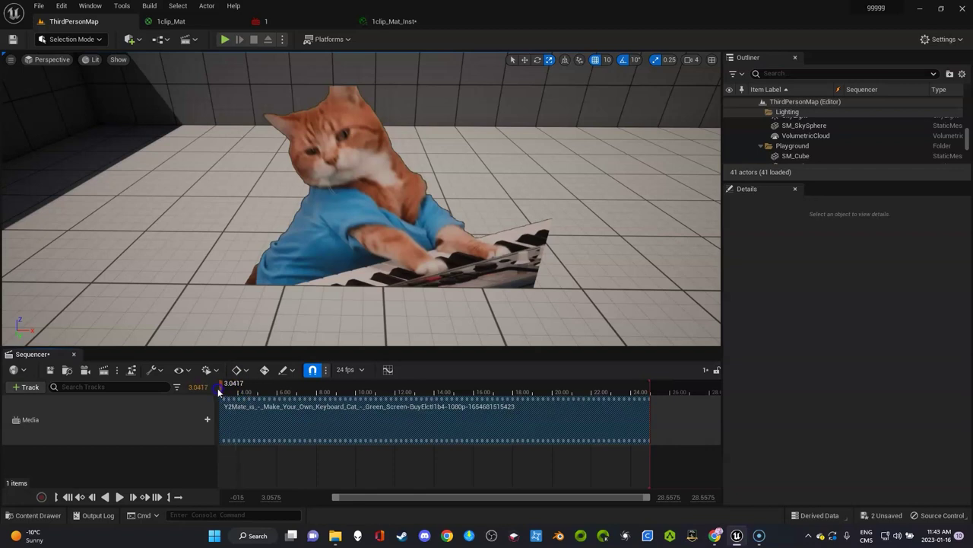
Assign 1clip as the Media Texture in the keyboard cat section's properties
{"action": "left_click", "coordinate": [312, 416]}
{"action": "right_click", "coordinate": [312, 416]}
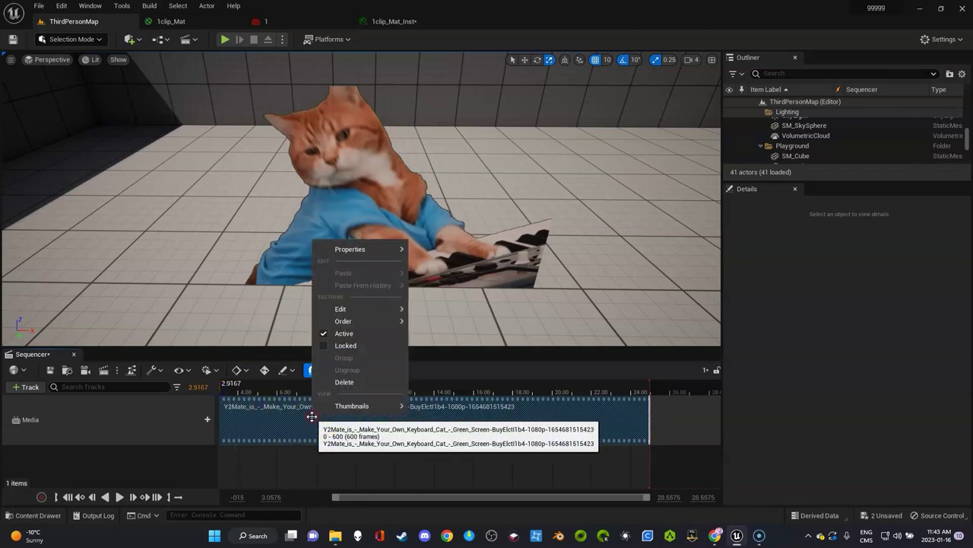
{"action": "left_click", "coordinate": [369, 248]}
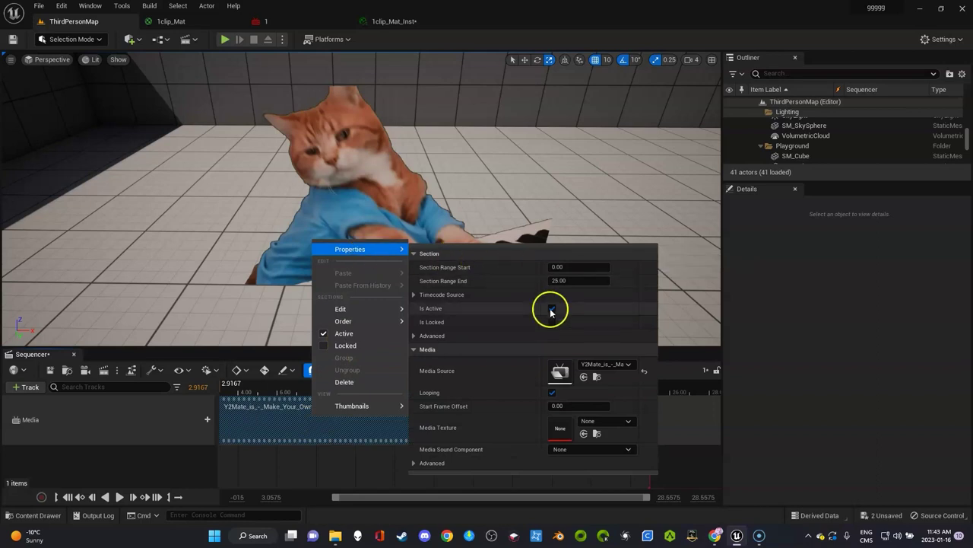
{"action": "left_click", "coordinate": [604, 420]}
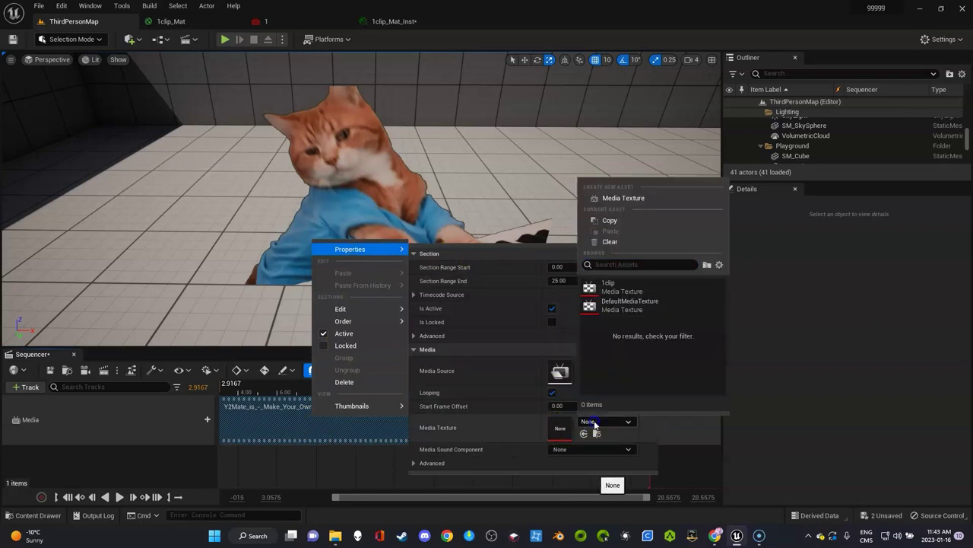
{"action": "left_click", "coordinate": [612, 286]}
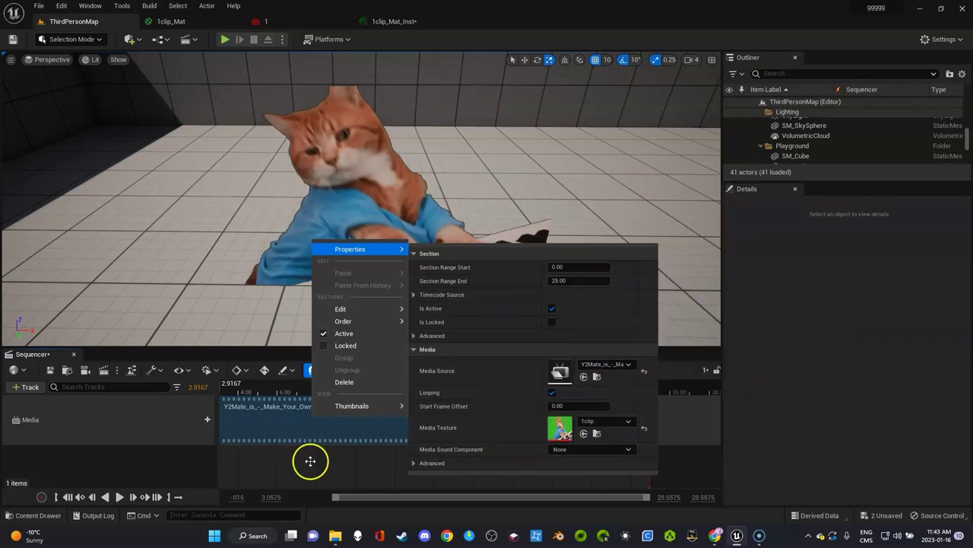
{"action": "left_click", "coordinate": [310, 461]}
Scrub through the sequence and play it briefly to preview the keyed cat video in the level
{"action": "left_click", "coordinate": [280, 391]}
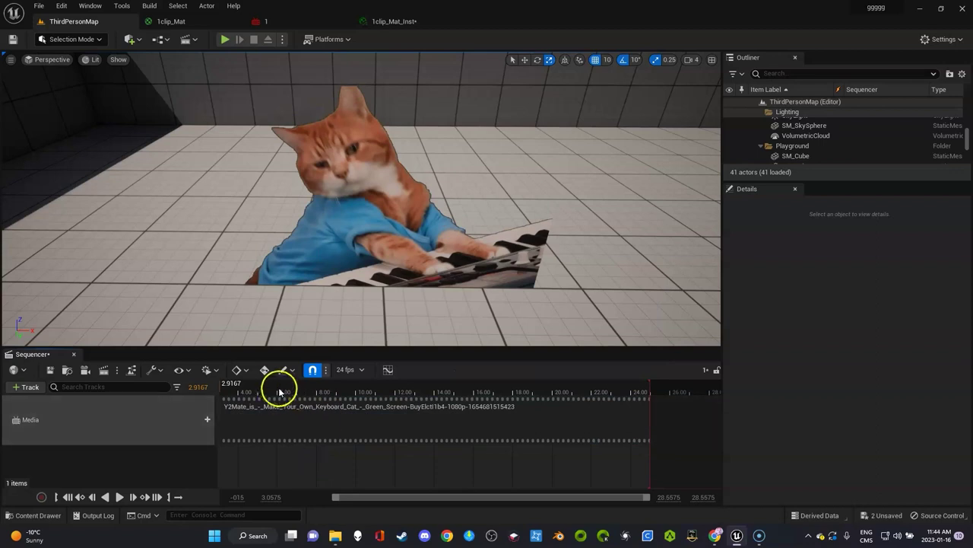
{"action": "left_click_drag", "start_coordinate": [268, 389], "coordinate": [222, 387]}
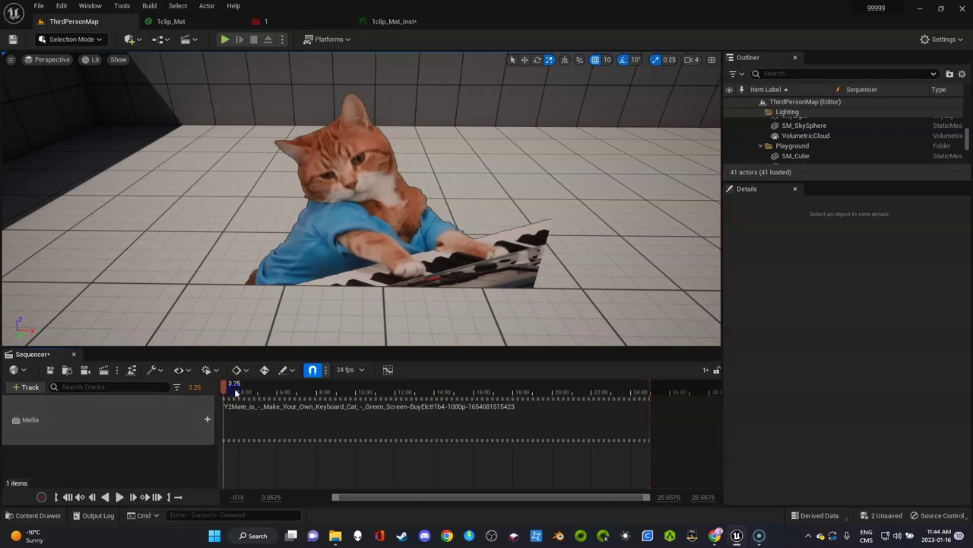
{"action": "left_click_drag", "start_coordinate": [235, 391], "coordinate": [251, 391]}
{"action": "left_click", "coordinate": [120, 497]}
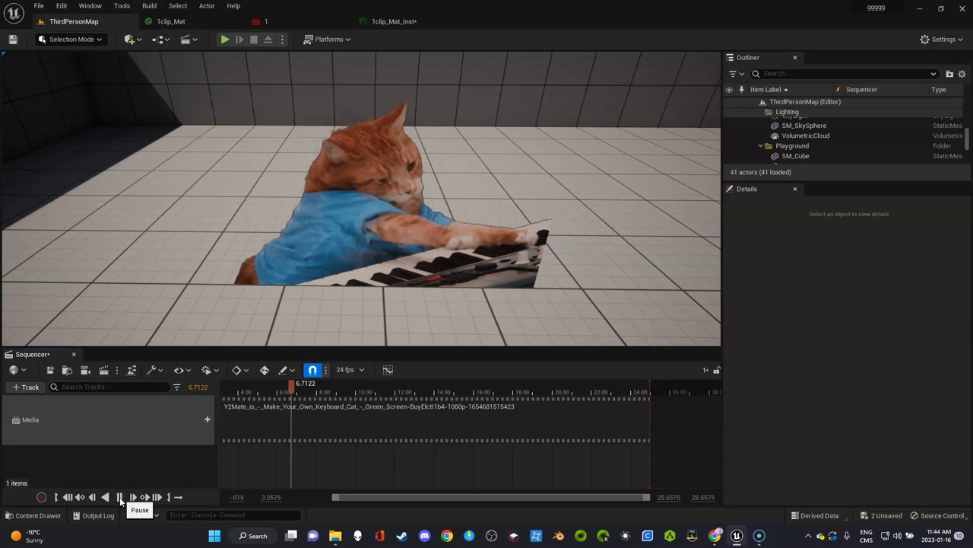
{"action": "left_click", "coordinate": [119, 498]}
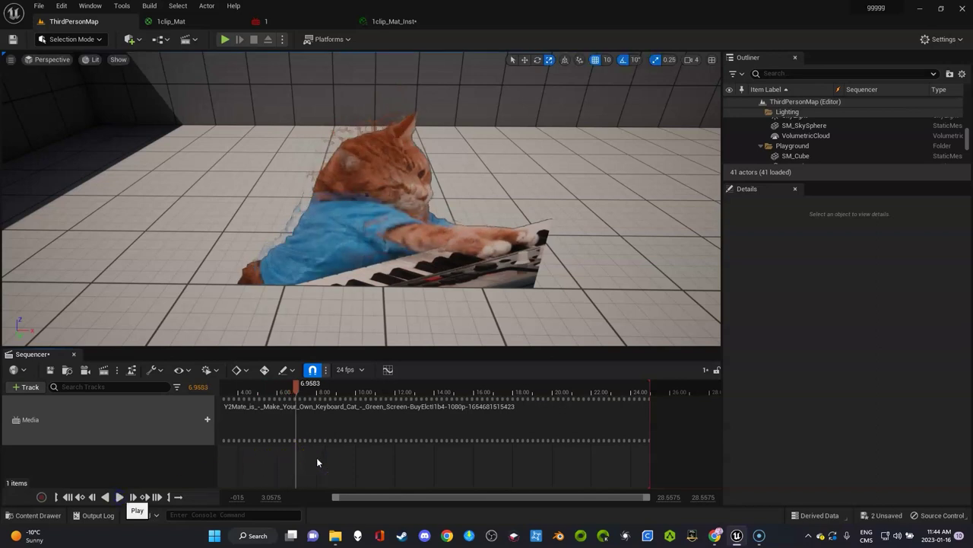
{"action": "left_click", "coordinate": [168, 419]}
{"action": "left_click", "coordinate": [79, 476]}
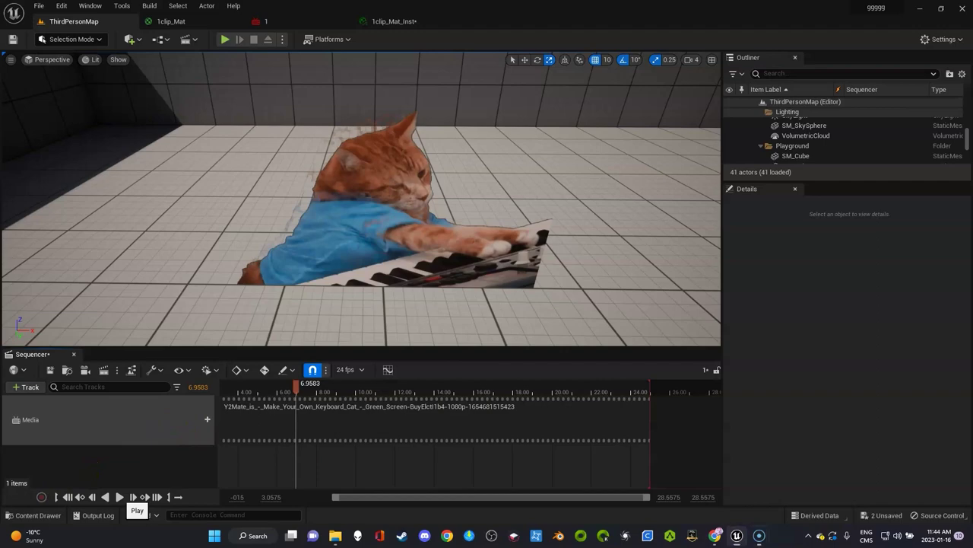